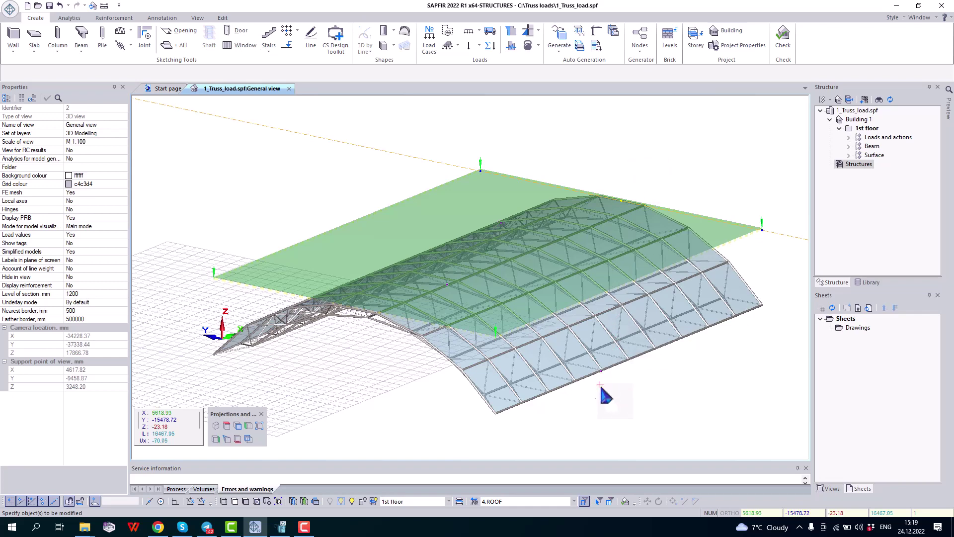
# Make 5.SNOW the current load case to show the 0.5 tf/m² roof snow load.
pyautogui.click(574, 503)
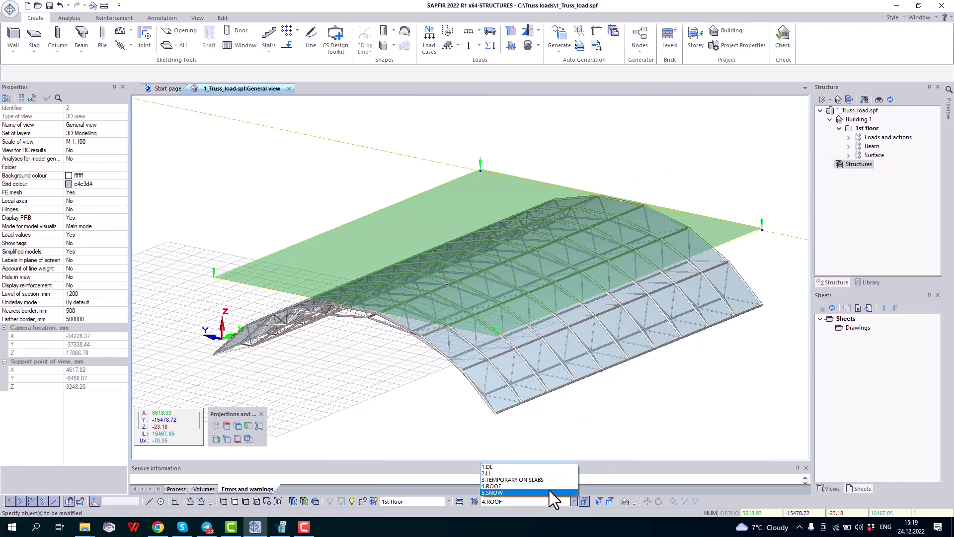
pyautogui.click(530, 494)
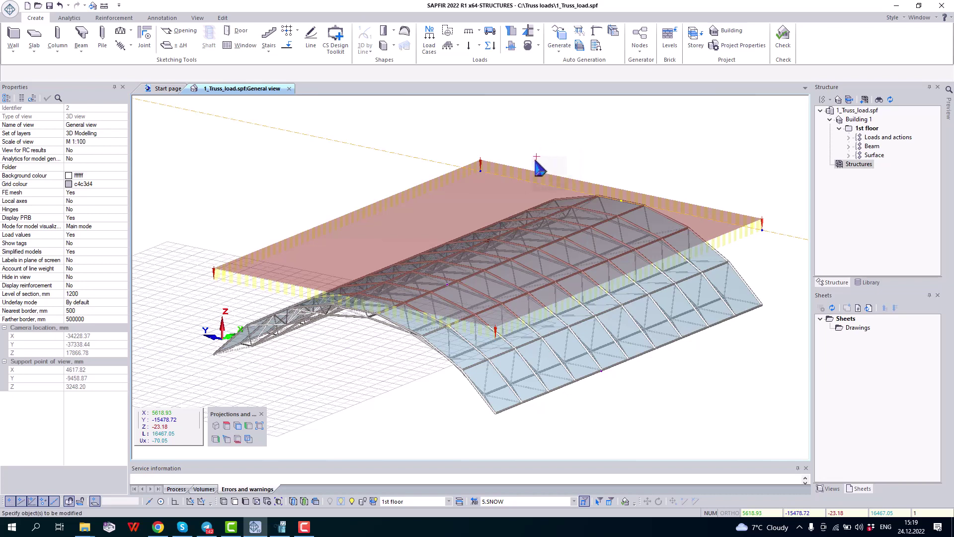
# Inspect the snow load, then select the curved glass roof surface to see its proxy-object properties.
pyautogui.click(522, 179)
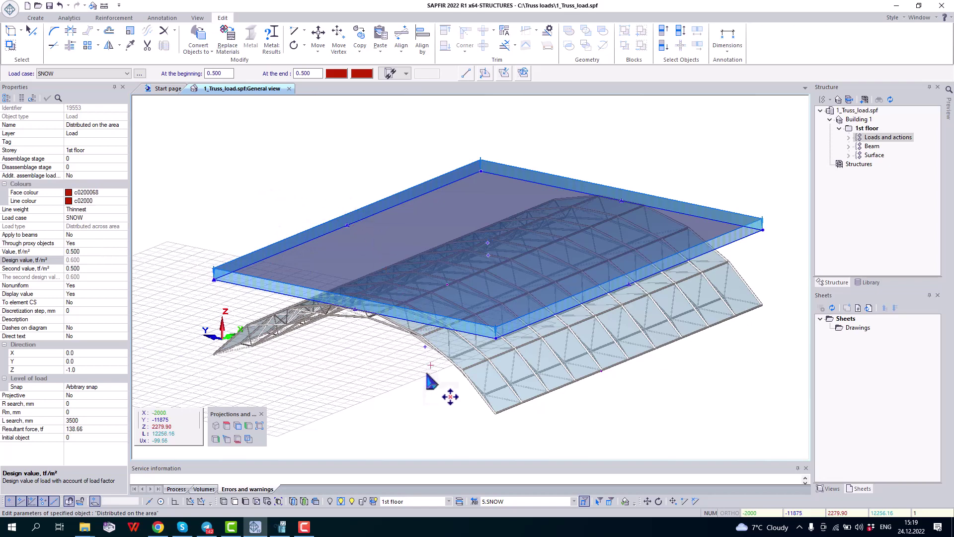
pyautogui.click(589, 438)
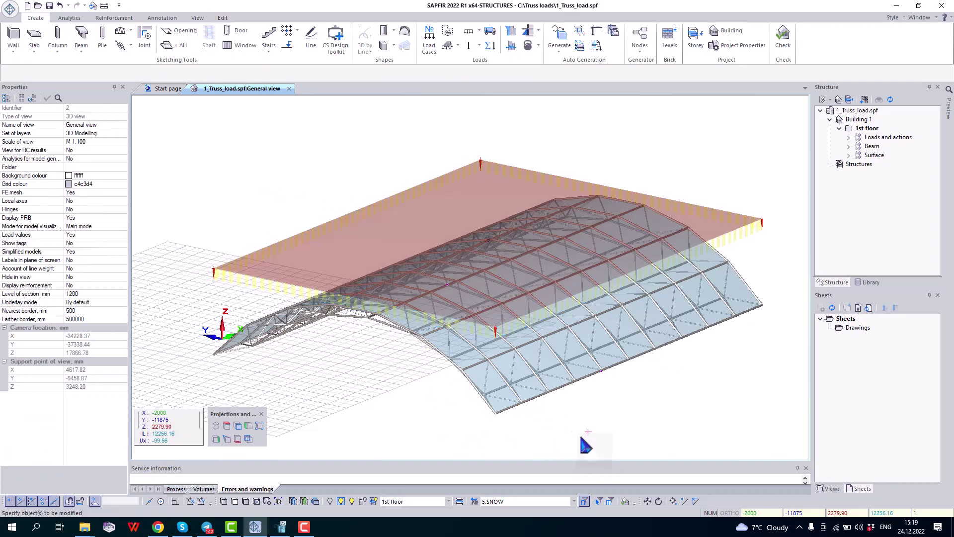
pyautogui.click(497, 390)
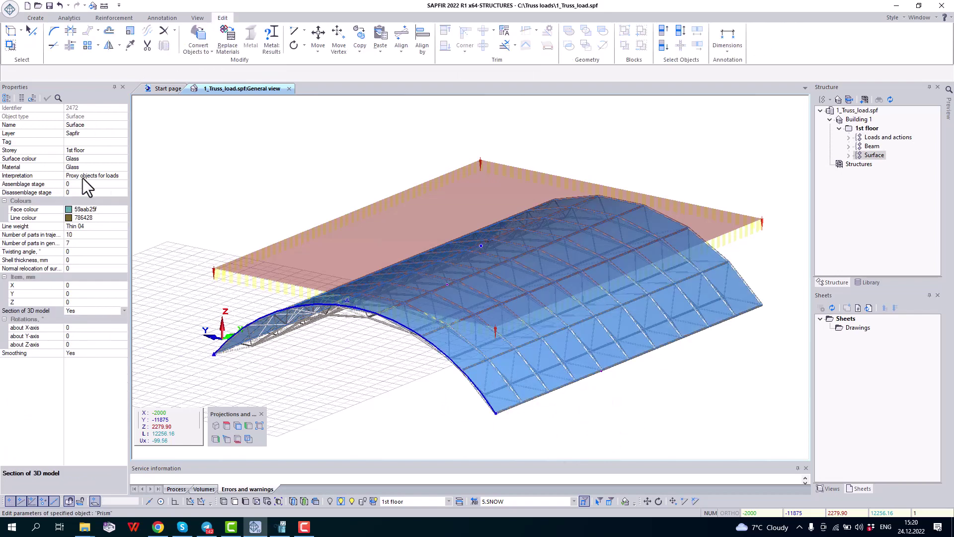
pyautogui.click(124, 176)
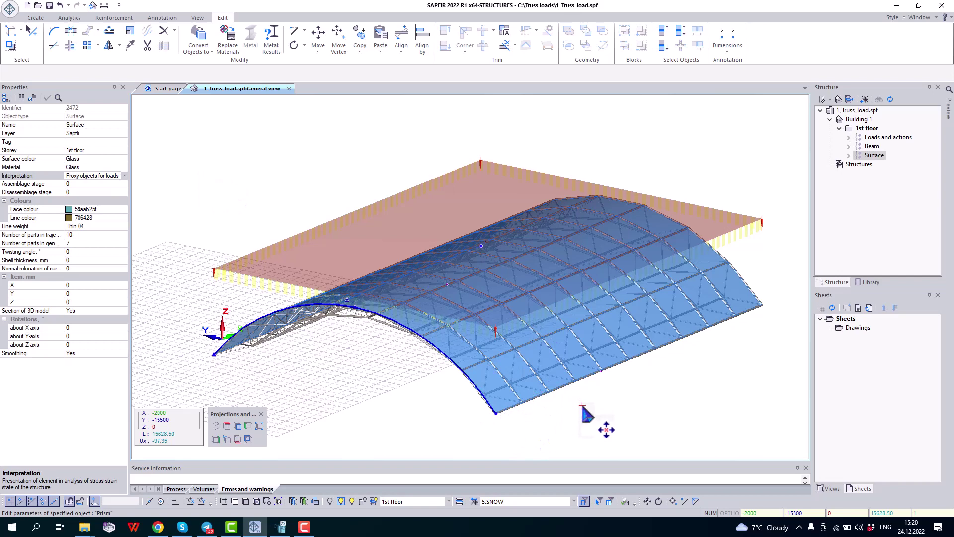
pyautogui.press('Escape')
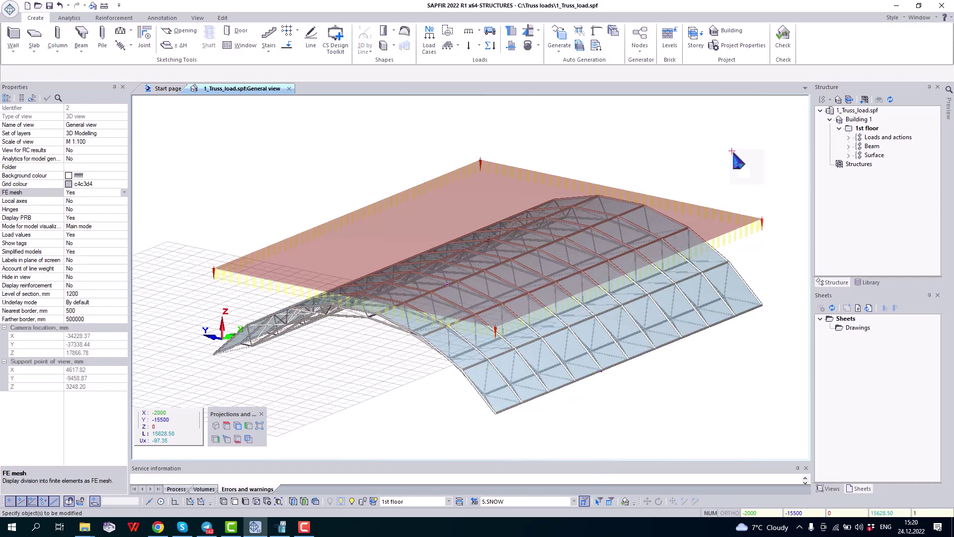
# Generate 'Meshed model variant 1' for all buildings using the default settings.
pyautogui.click(863, 101)
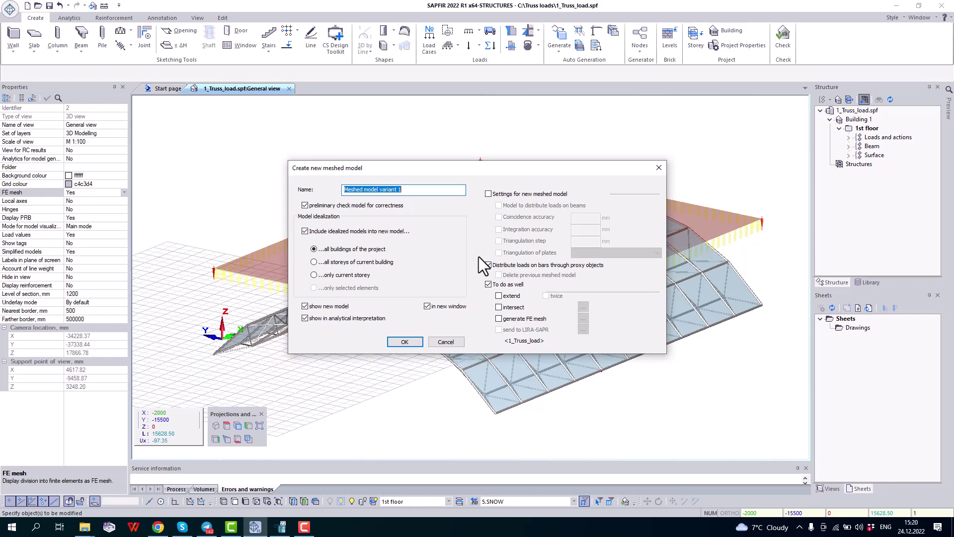
pyautogui.click(403, 343)
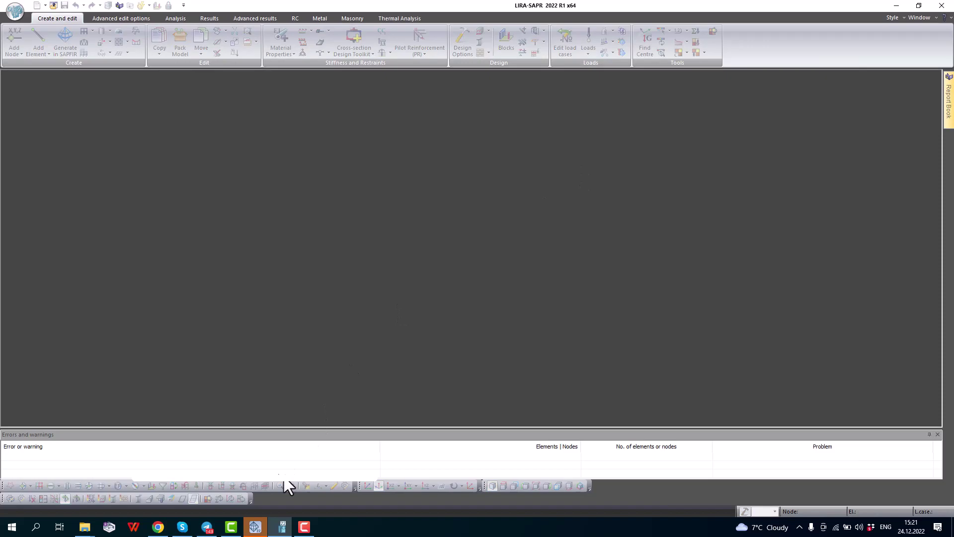
# Return to SAPFIR and select 'Meshed model variant 1' in the Structure tree.
pyautogui.click(254, 527)
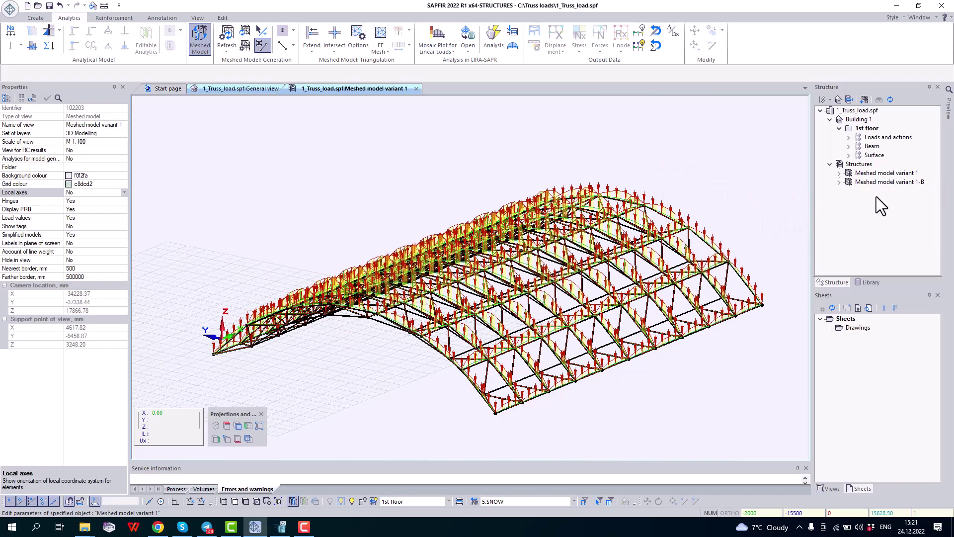
pyautogui.click(876, 173)
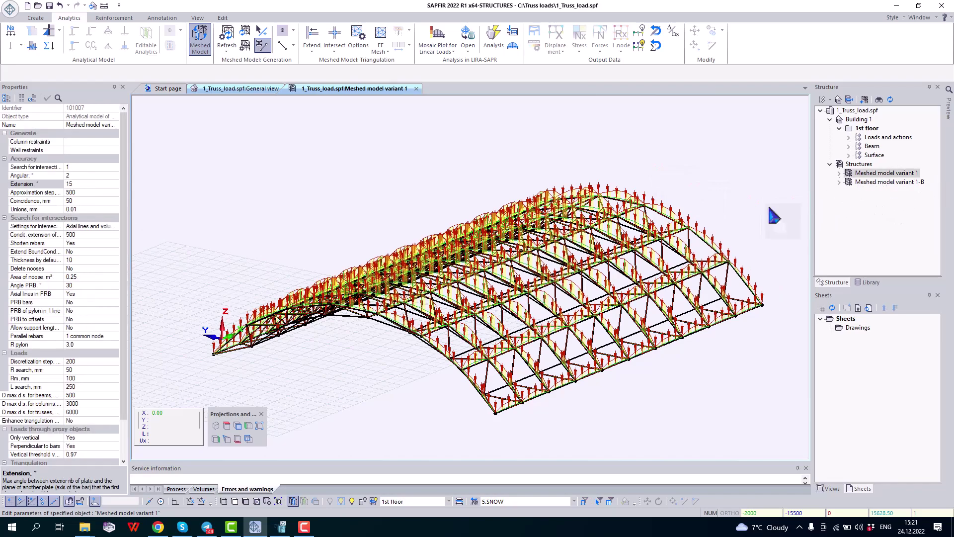
pyautogui.scroll(4, 407, 349)
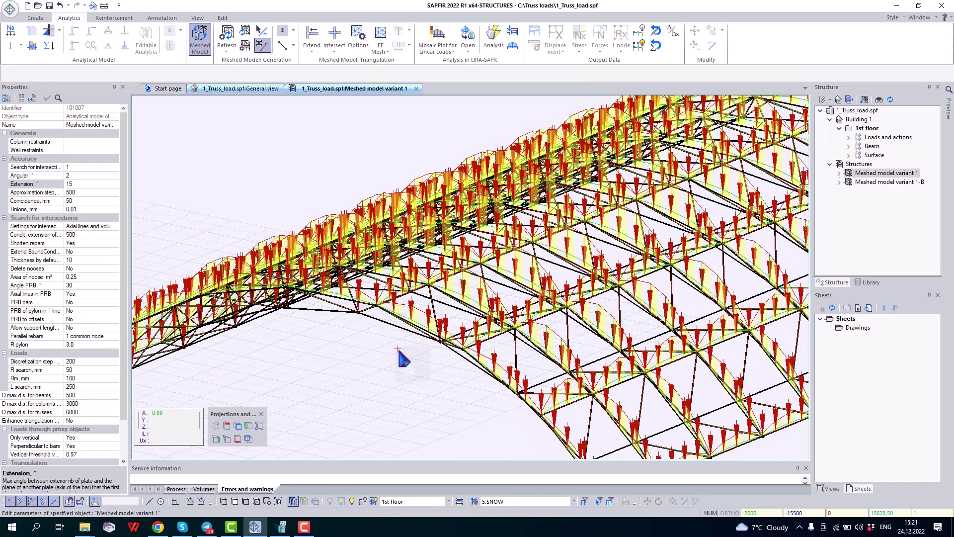
pyautogui.scroll(3, 401, 358)
pyautogui.scroll(2, 406, 357)
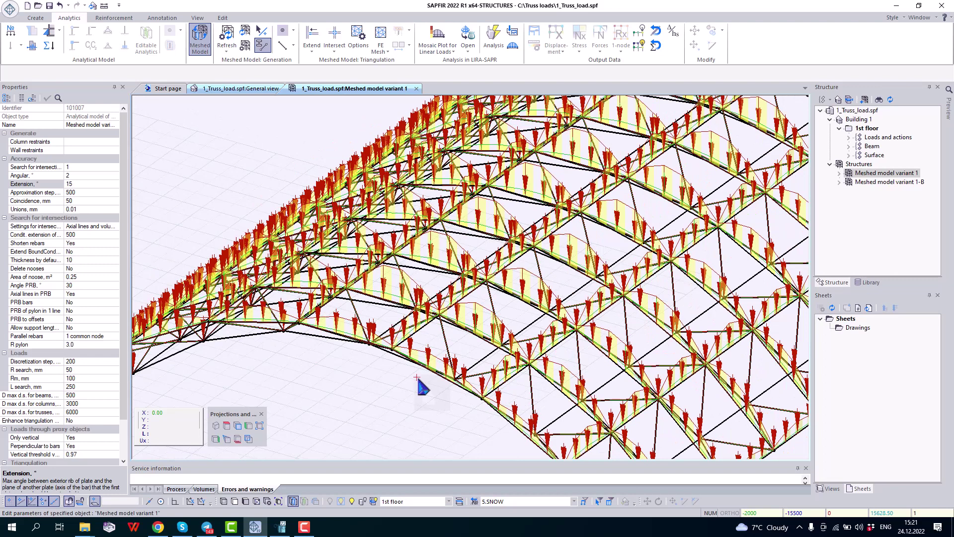
# In 'Meshed model variant 1-B', confirm a glass plate's thick-shell stiffness (FE type 47/46).
pyautogui.click(887, 182)
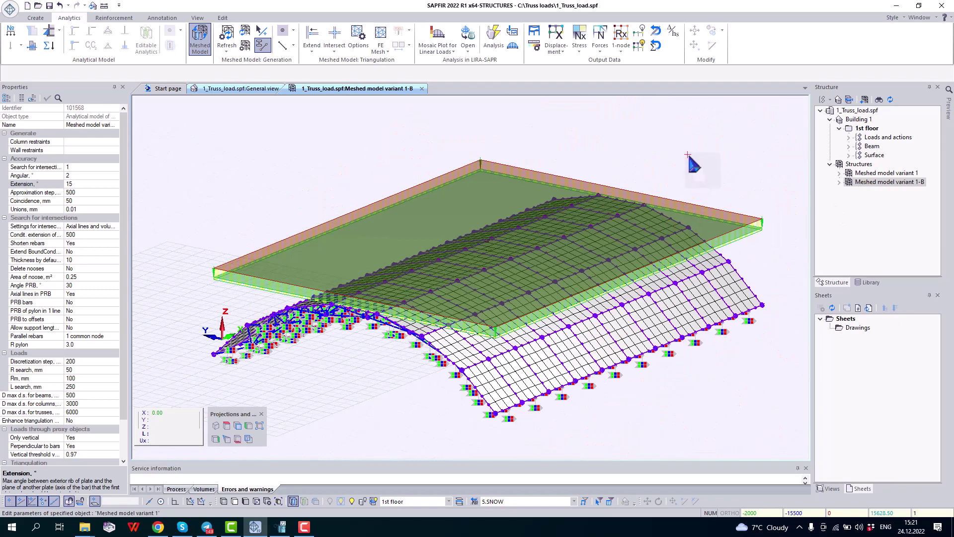
pyautogui.click(492, 400)
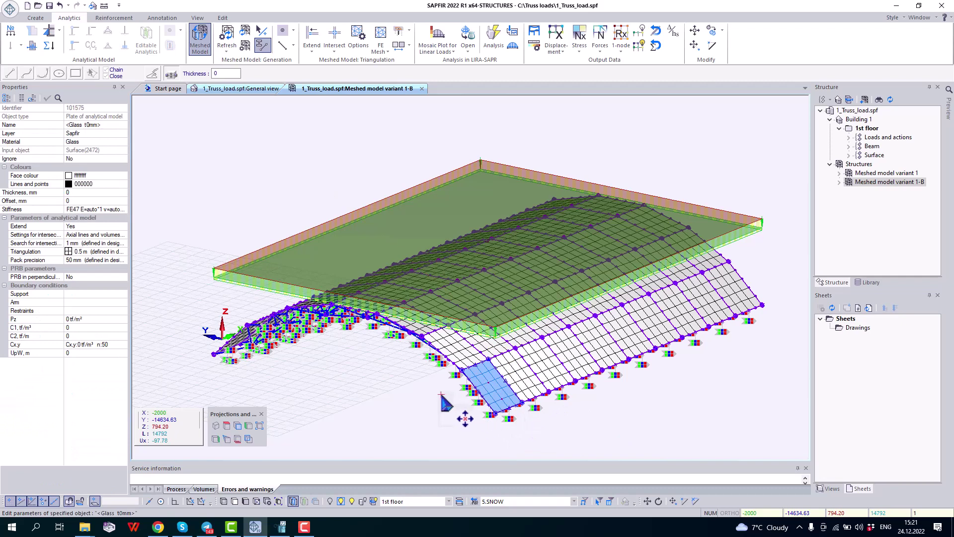
pyautogui.click(93, 210)
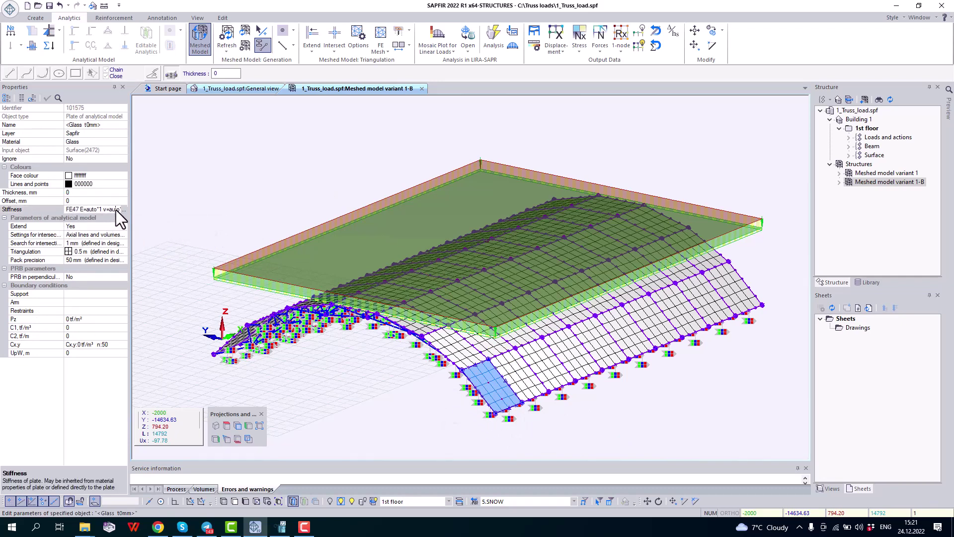
pyautogui.click(123, 209)
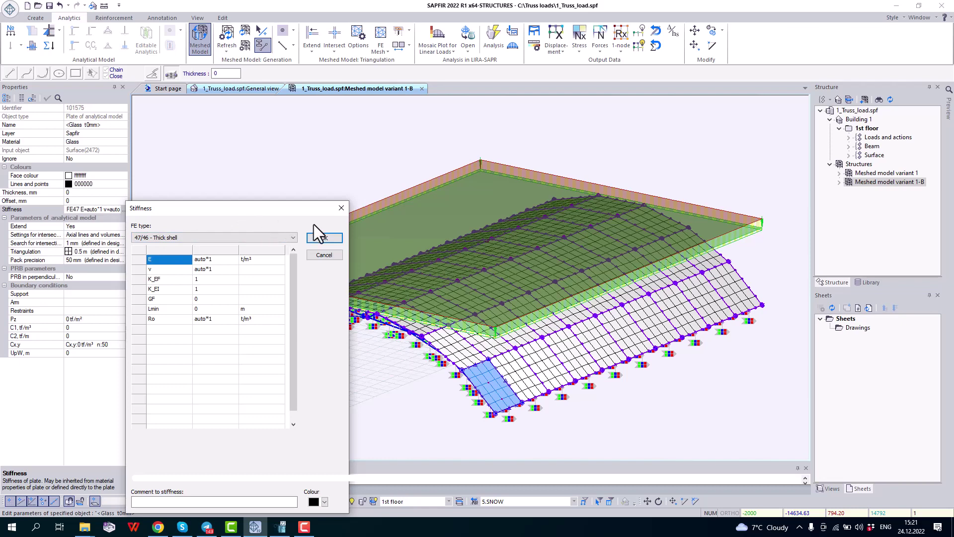
pyautogui.click(324, 237)
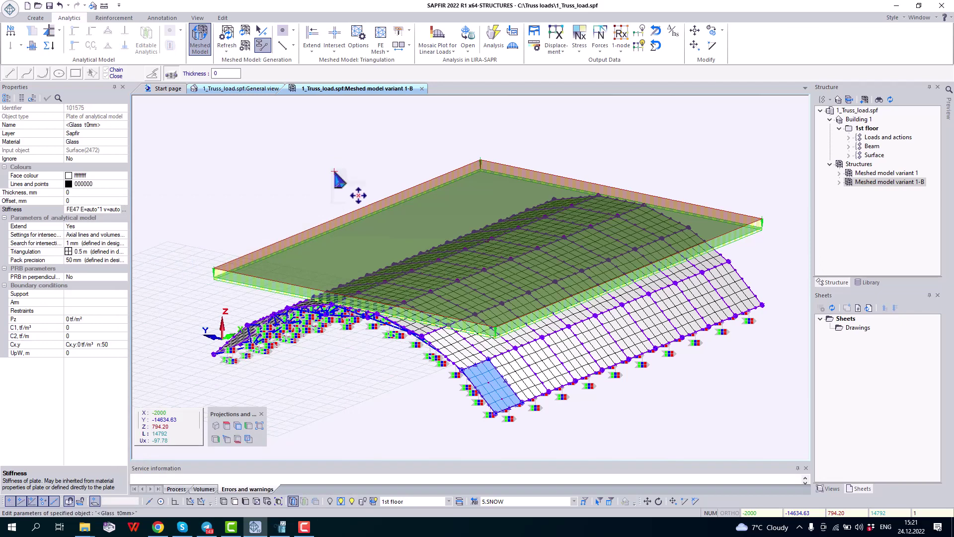
pyautogui.press('Escape')
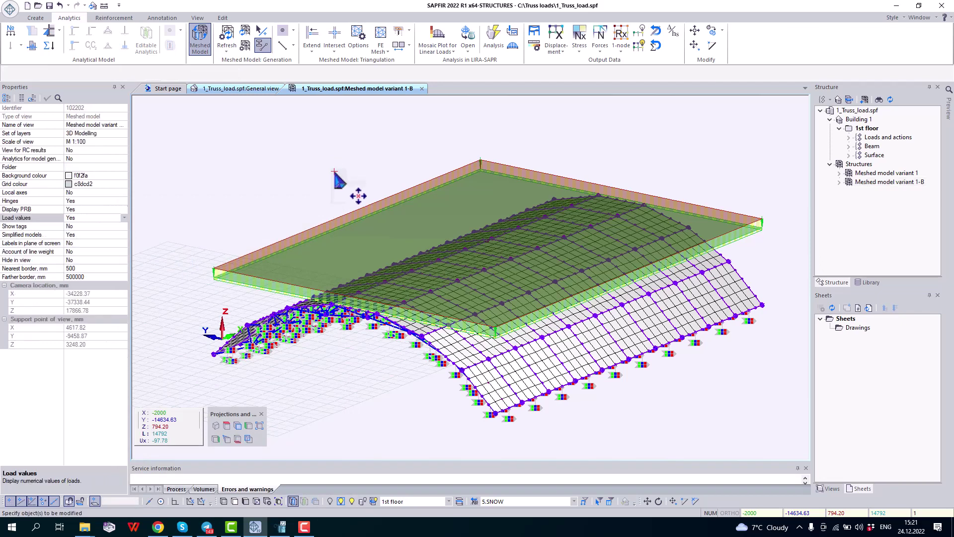
# In 'Meshed model variant 1', inspect chord snow load 4.142, ranging 0.414 to 0.264 tf/m.
pyautogui.doubleClick(883, 174)
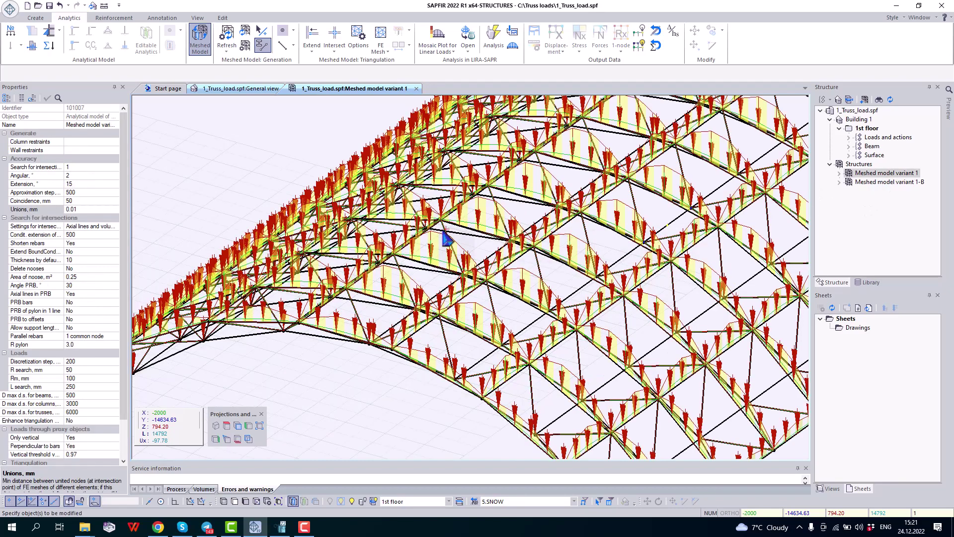
pyautogui.scroll(-2, 395, 237)
pyautogui.moveTo(380, 202); pyautogui.dragTo(354, 185, button='middle')
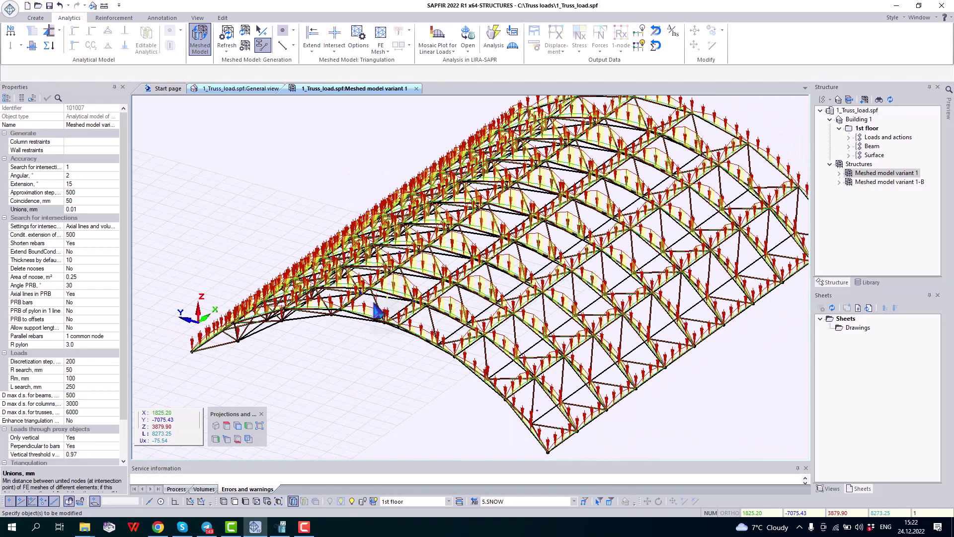
pyautogui.scroll(1, 380, 306)
pyautogui.scroll(2, 363, 336)
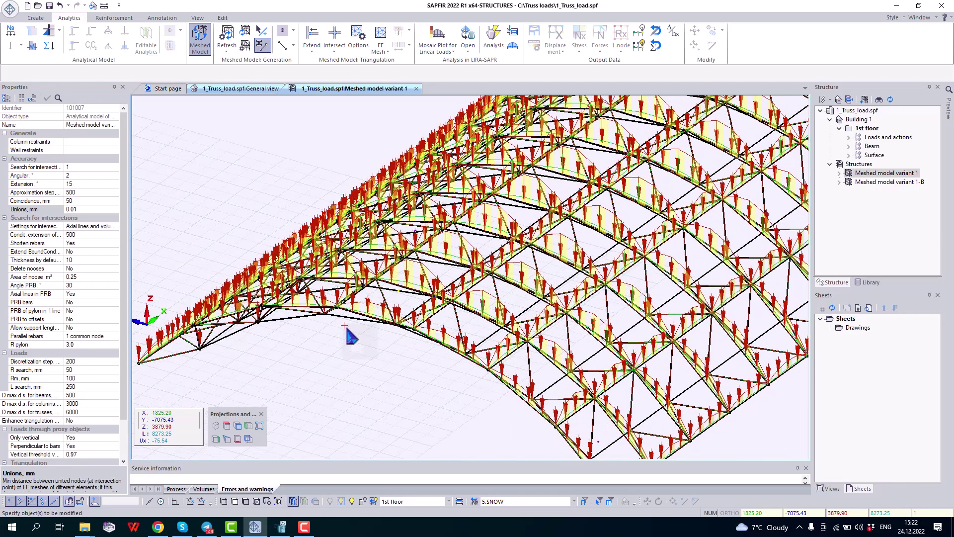
pyautogui.scroll(1, 362, 336)
pyautogui.click(366, 292)
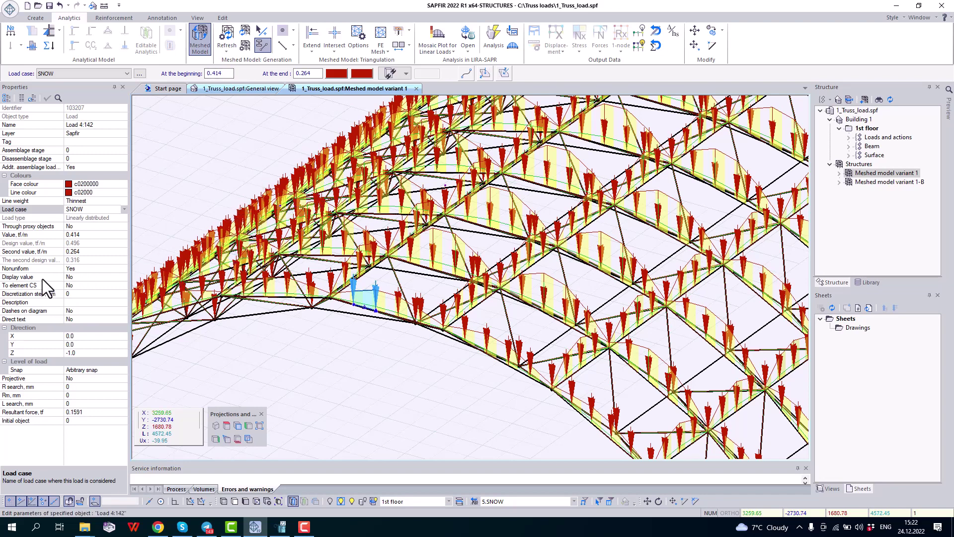
pyautogui.click(104, 279)
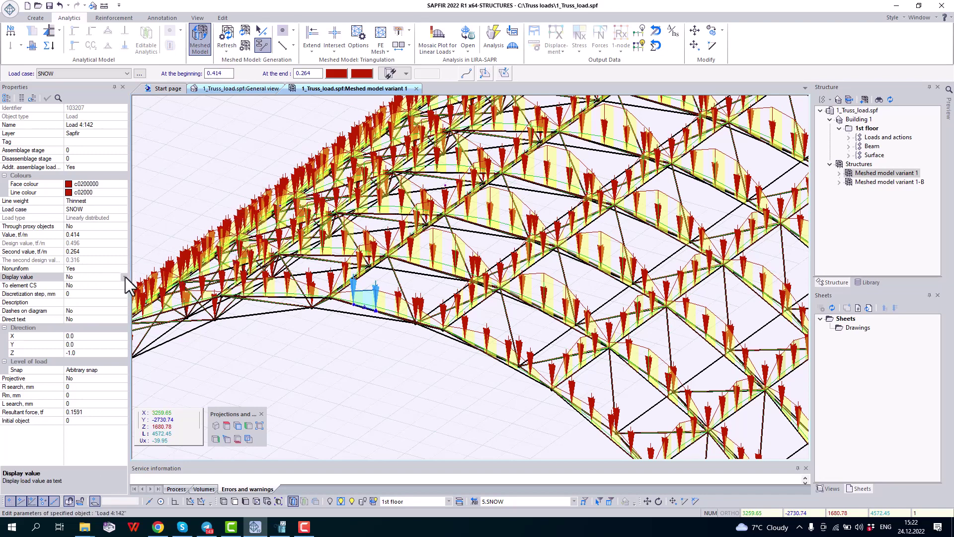
pyautogui.click(123, 277)
pyautogui.click(85, 286)
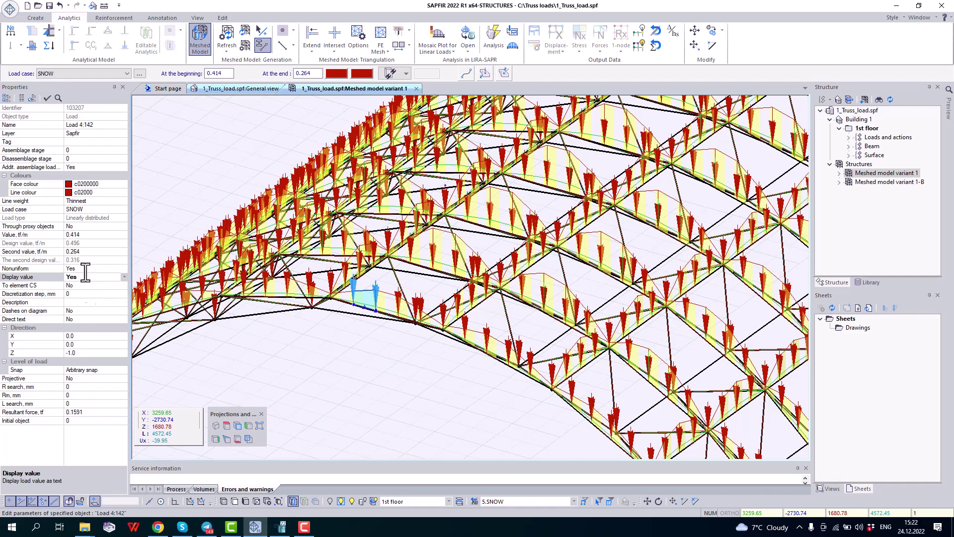
pyautogui.click(48, 96)
pyautogui.moveTo(426, 341); pyautogui.dragTo(361, 165, button='right')
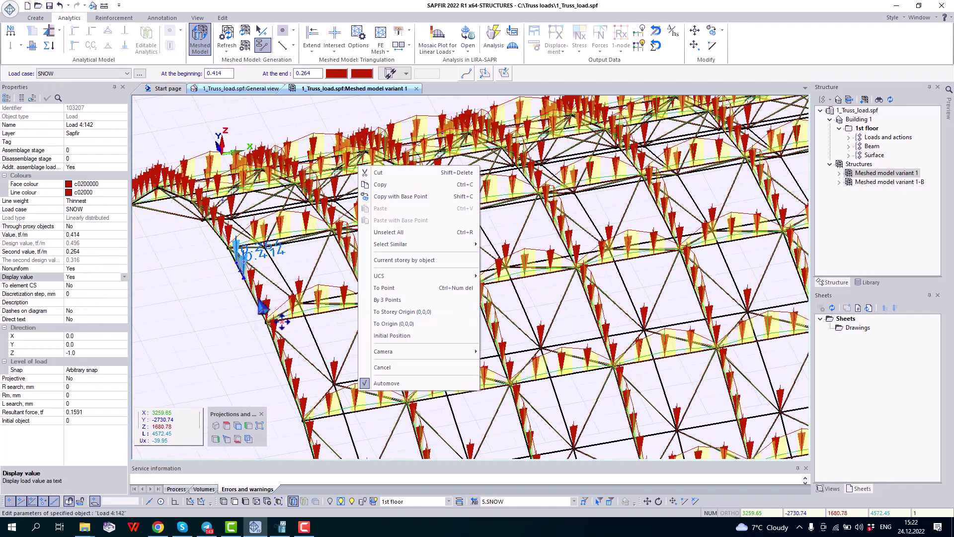
pyautogui.press('Escape')
pyautogui.click(216, 324)
pyautogui.moveTo(224, 320)
pyautogui.mouseDown(button='middle')
pyautogui.moveTo(215, 310)
pyautogui.moveTo(294, 447)
pyautogui.mouseUp(button='middle')
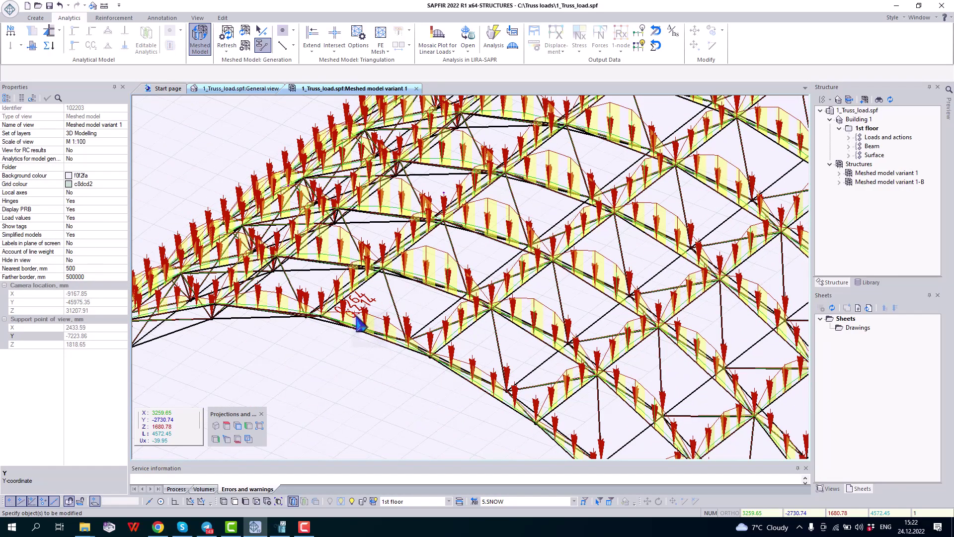
pyautogui.moveTo(334, 317); pyautogui.dragTo(345, 307, button='middle')
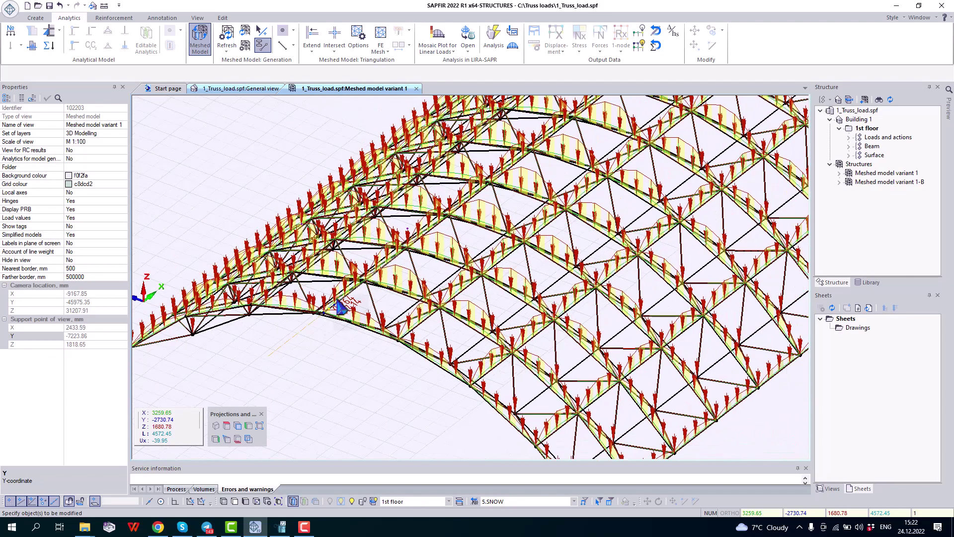
pyautogui.scroll(-1, 344, 305)
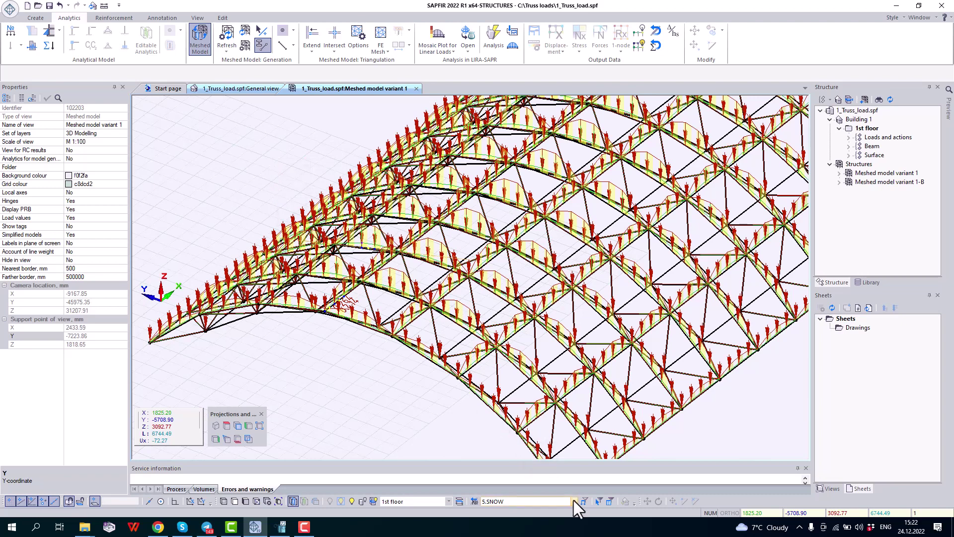
# Make 4.ROOF the current load case and visualise its point loads on the truss.
pyautogui.click(573, 501)
pyautogui.click(531, 494)
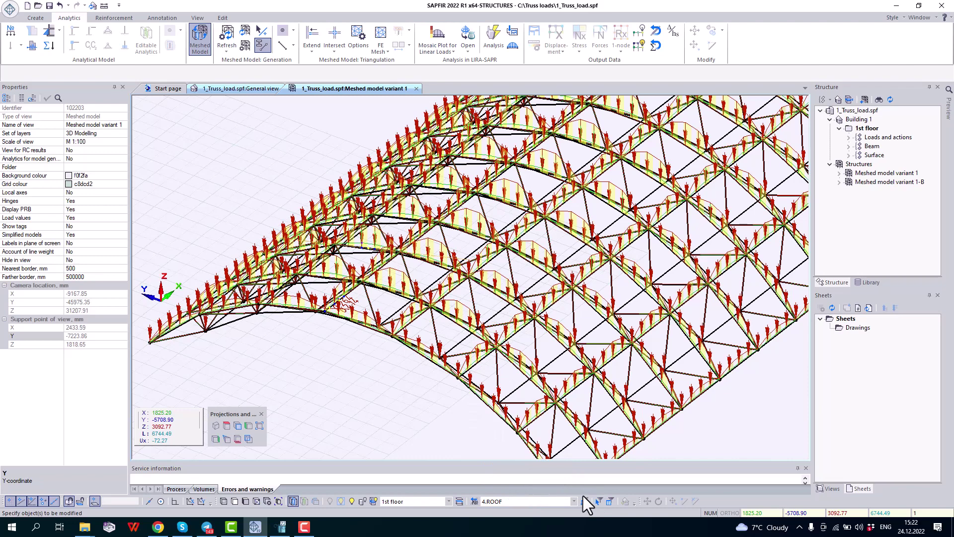
pyautogui.click(585, 502)
pyautogui.click(596, 501)
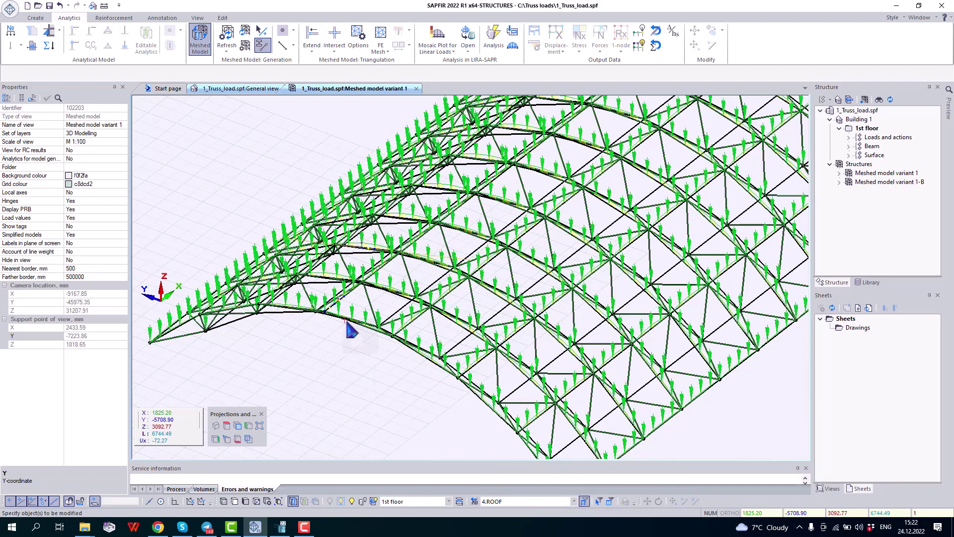
pyautogui.scroll(2, 350, 332)
pyautogui.scroll(2, 351, 332)
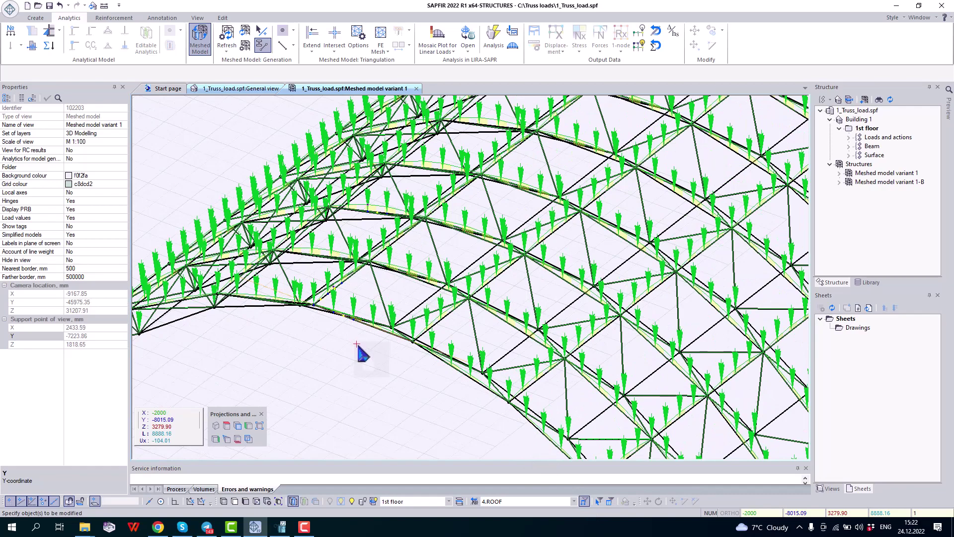
pyautogui.moveTo(366, 351); pyautogui.dragTo(391, 358, button='middle')
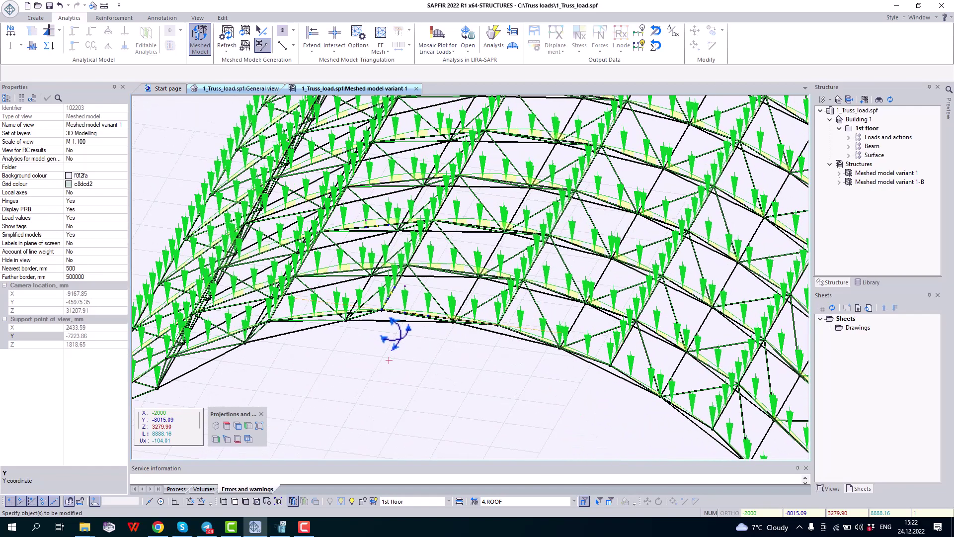
pyautogui.click(404, 373)
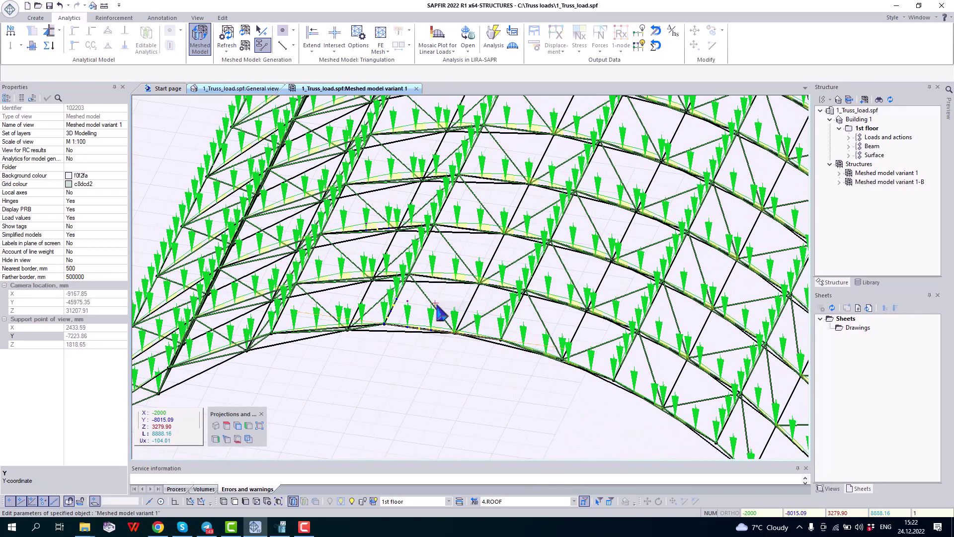
pyautogui.scroll(3, 447, 332)
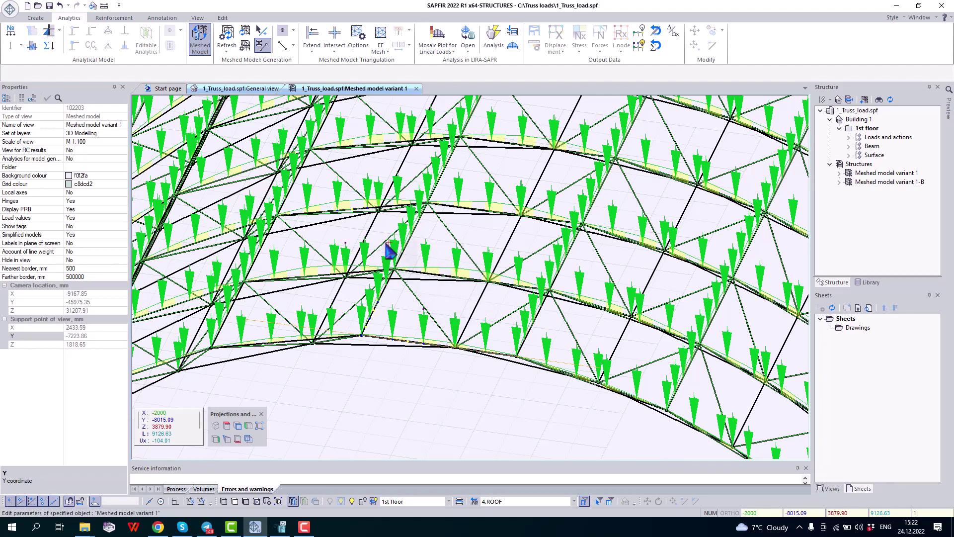
# Enlarge the linearly distributed load scale in SAPFIR Preferences' Visualization settings.
pyautogui.click(11, 10)
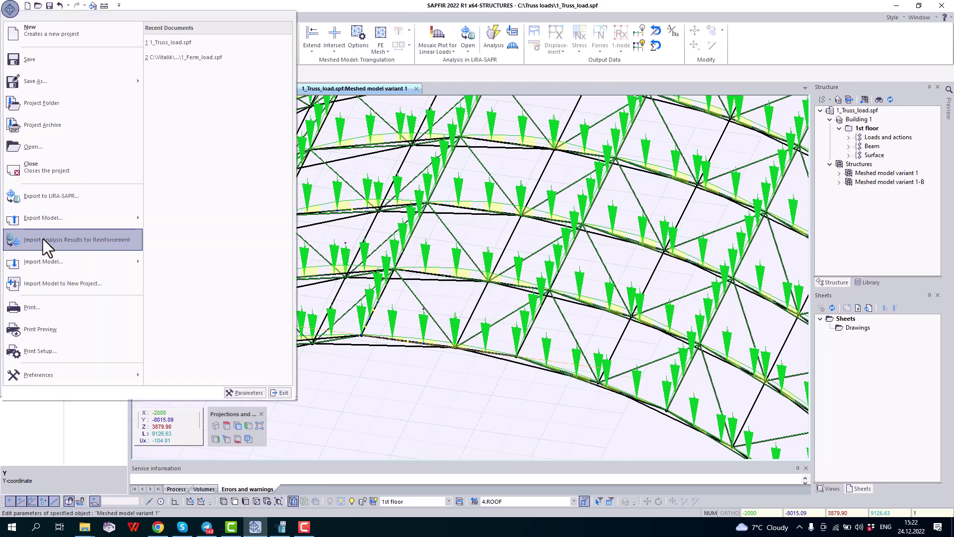
pyautogui.moveTo(72, 375)
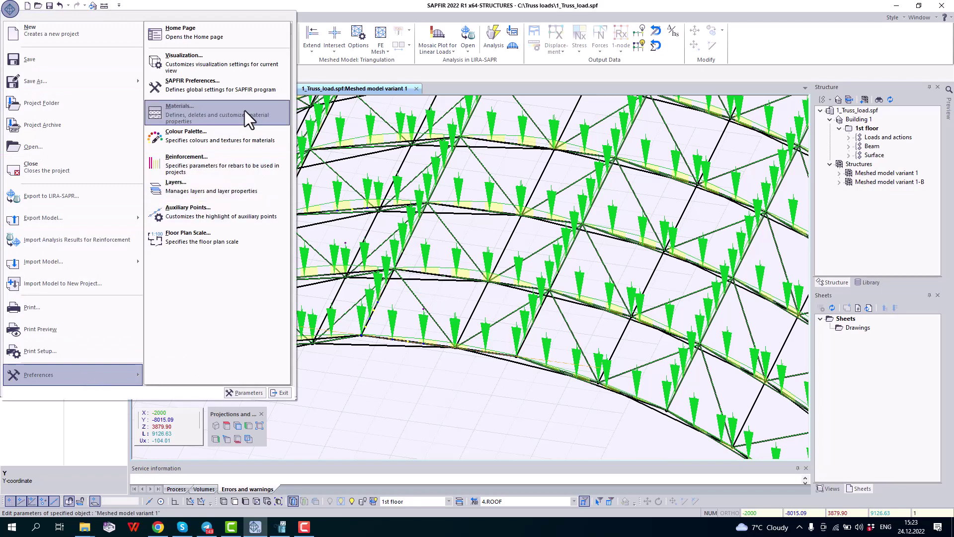
pyautogui.click(243, 95)
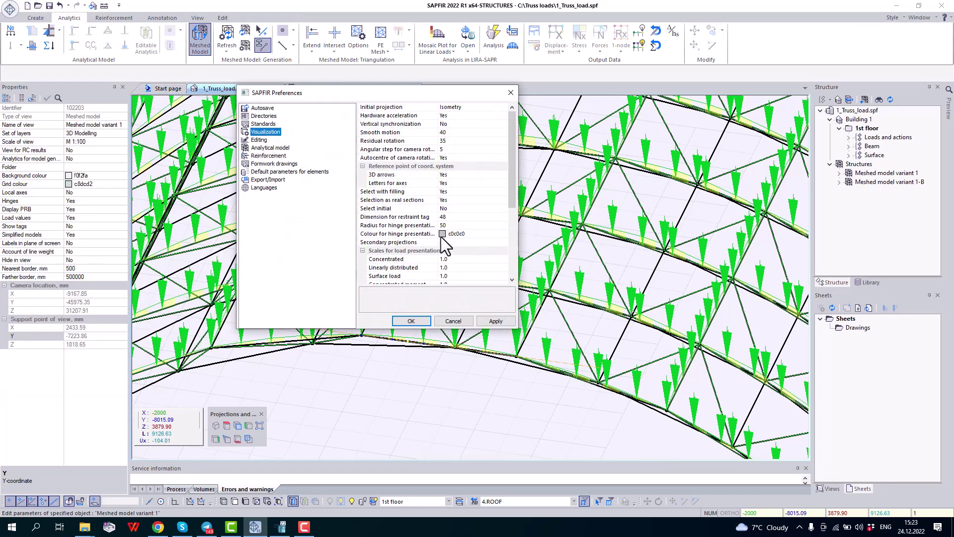
pyautogui.scroll(-3, 440, 237)
pyautogui.scroll(-3, 417, 204)
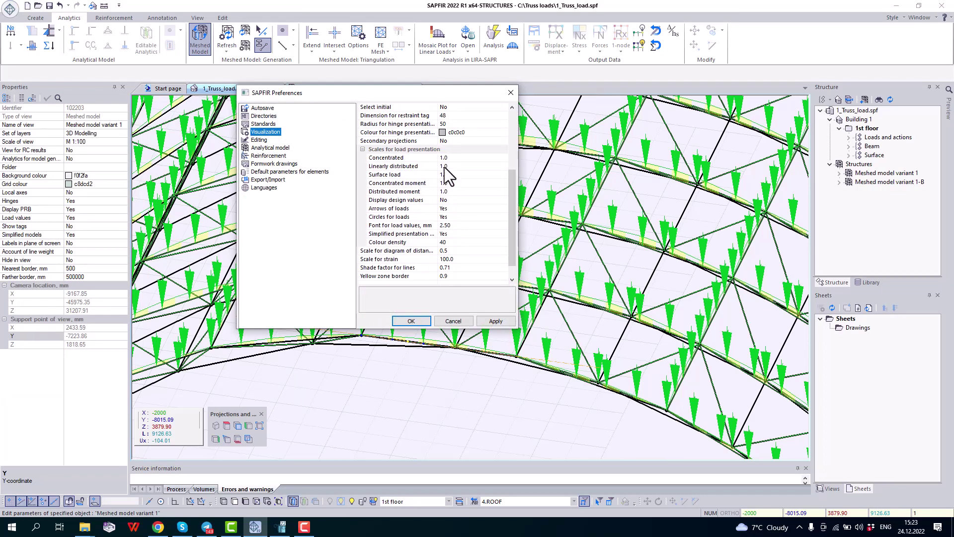
pyautogui.click(395, 165)
pyautogui.scroll(-1, 422, 170)
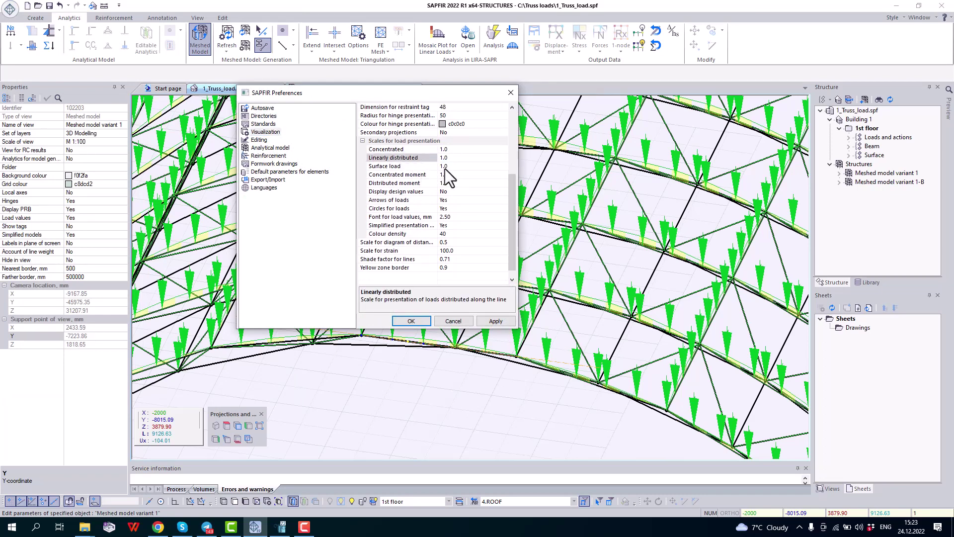
pyautogui.click(412, 322)
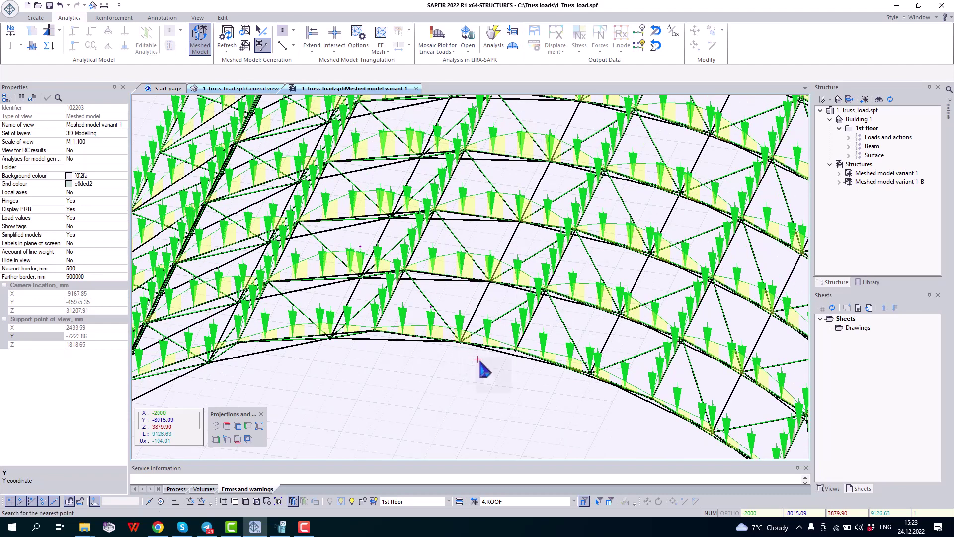
# Make 5.SNOW current and plot its linear loads as a mosaic, 0 to 0.836 tf/m.
pyautogui.click(573, 501)
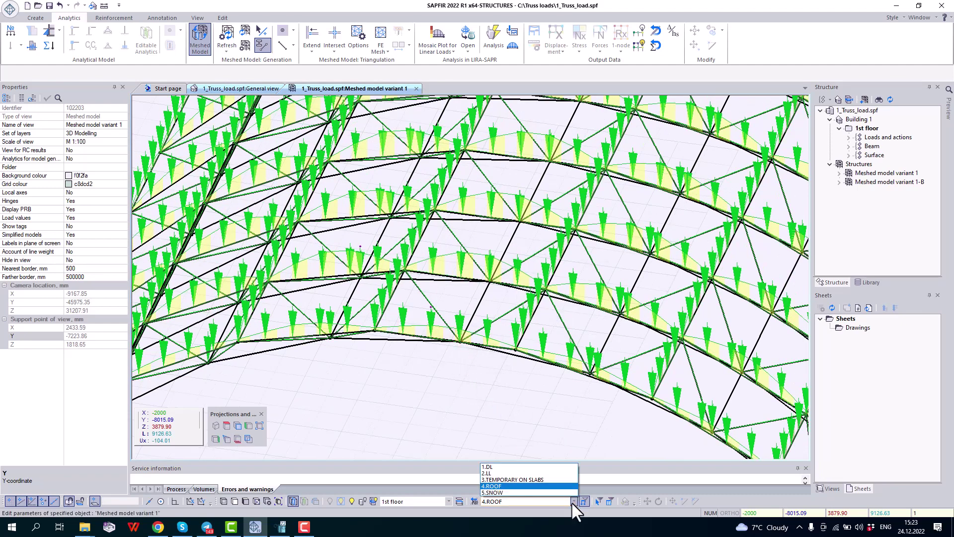
pyautogui.click(534, 494)
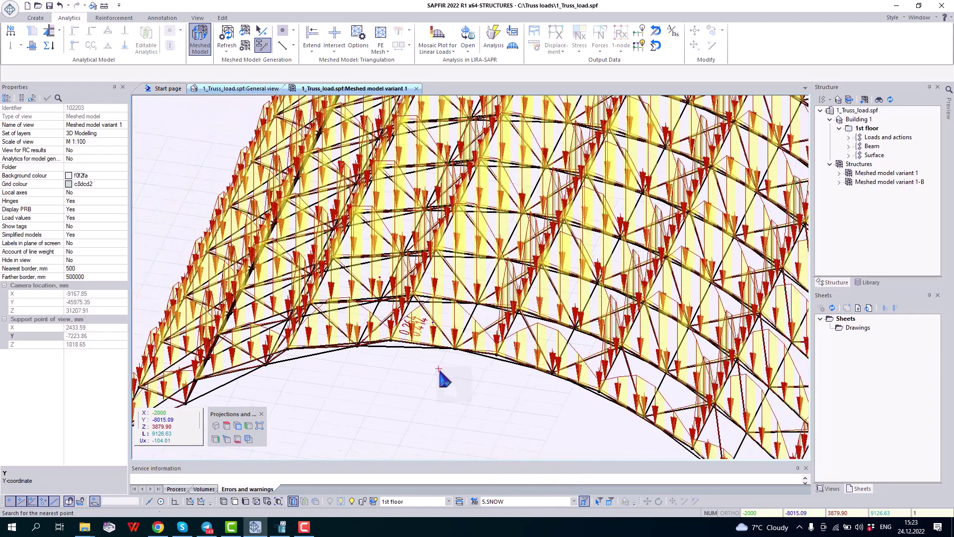
pyautogui.scroll(-3, 440, 377)
pyautogui.moveTo(440, 376); pyautogui.dragTo(407, 384, button='middle')
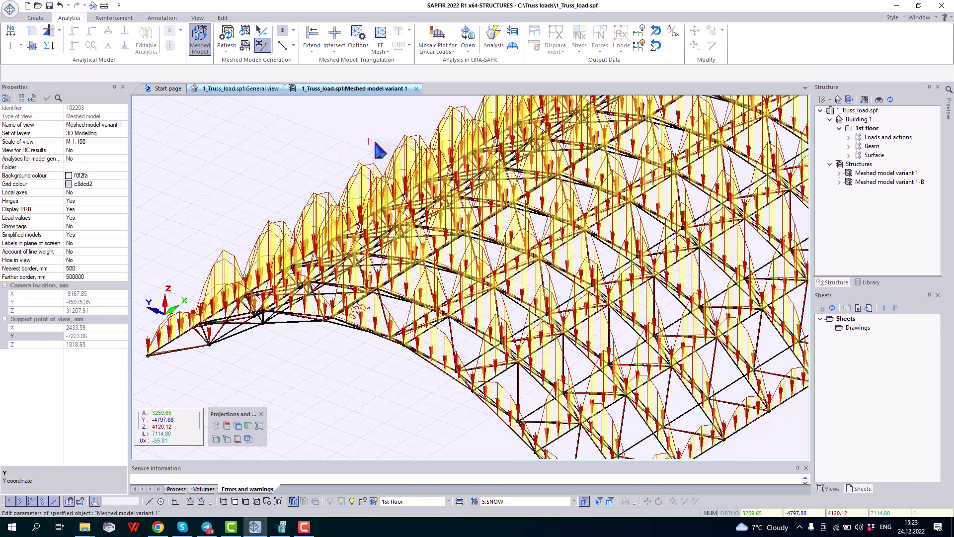
pyautogui.click(437, 54)
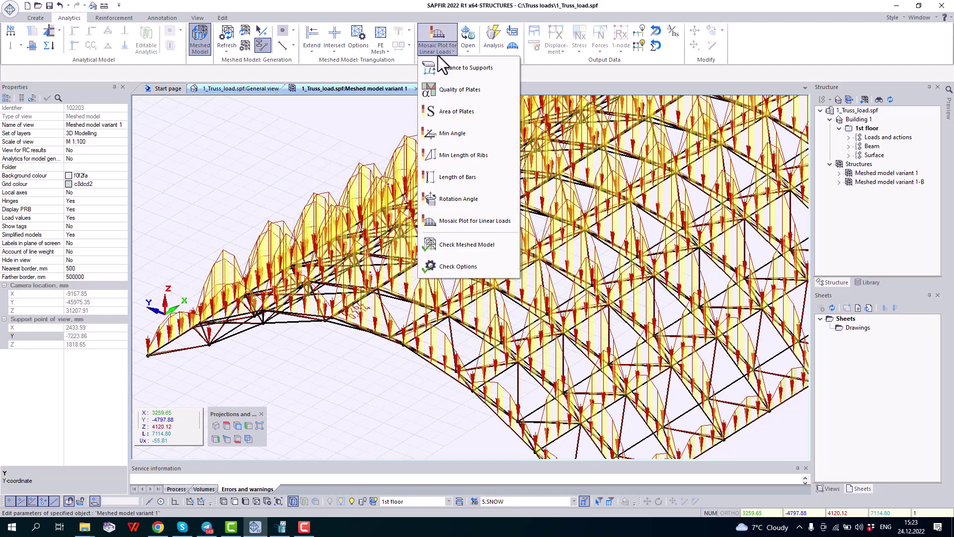
pyautogui.click(475, 221)
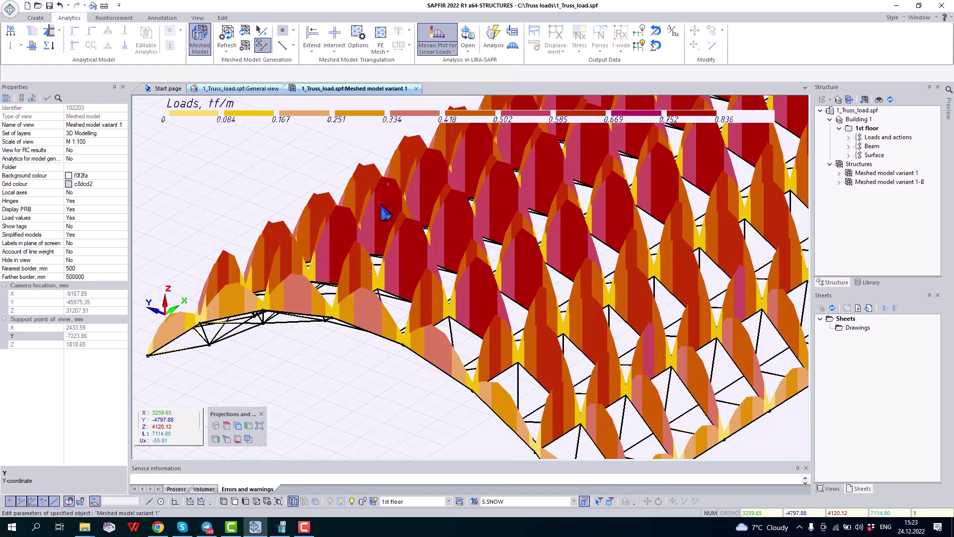
pyautogui.scroll(-2, 383, 214)
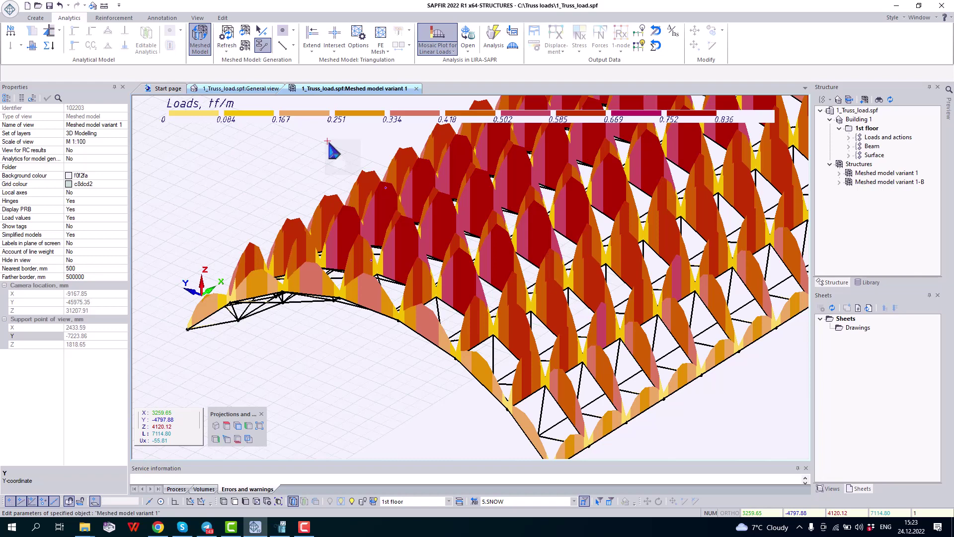
# Reduce the linearly distributed load scale and redisplay the linear-load mosaic (0.018–0.836 tf/m).
pyautogui.click(11, 9)
pyautogui.moveTo(71, 375)
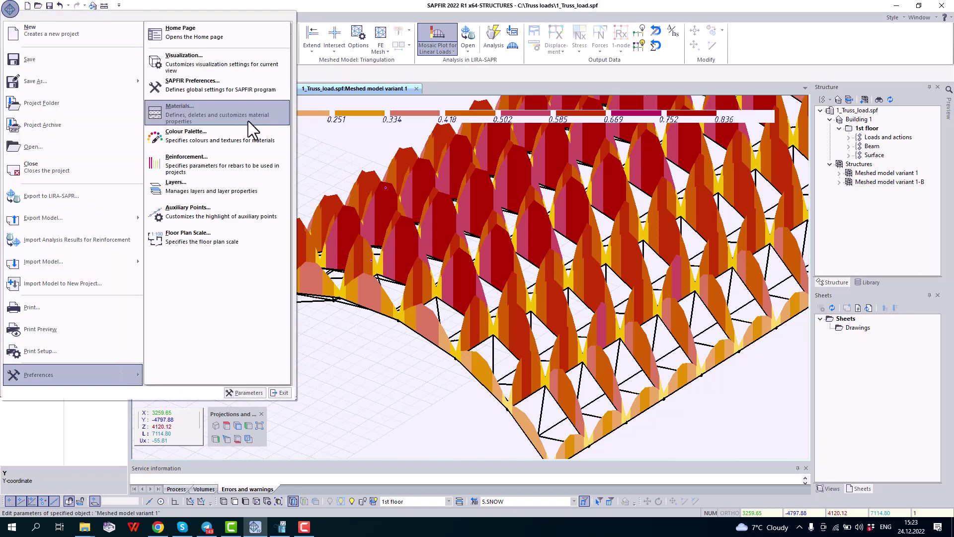
pyautogui.click(243, 88)
pyautogui.scroll(-3, 395, 216)
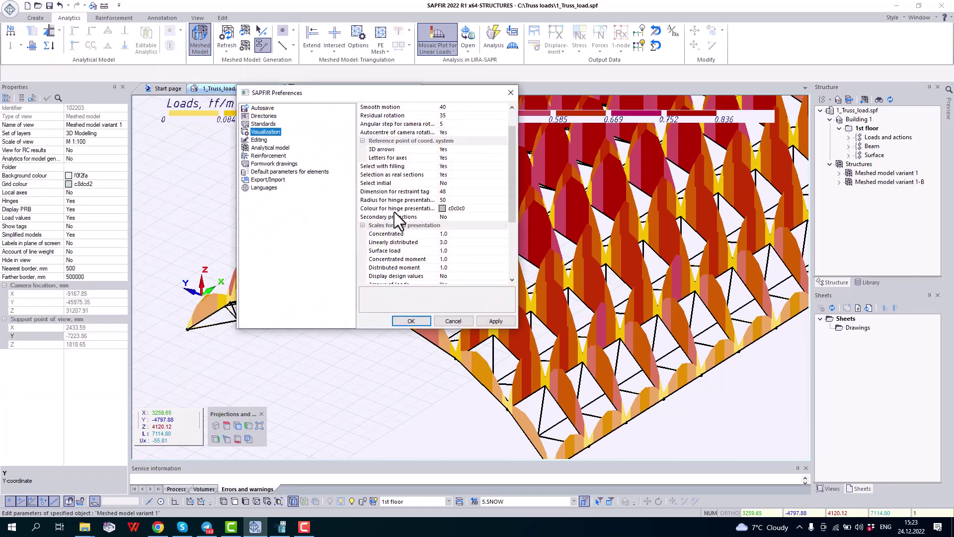
pyautogui.scroll(-3, 396, 216)
pyautogui.click(392, 183)
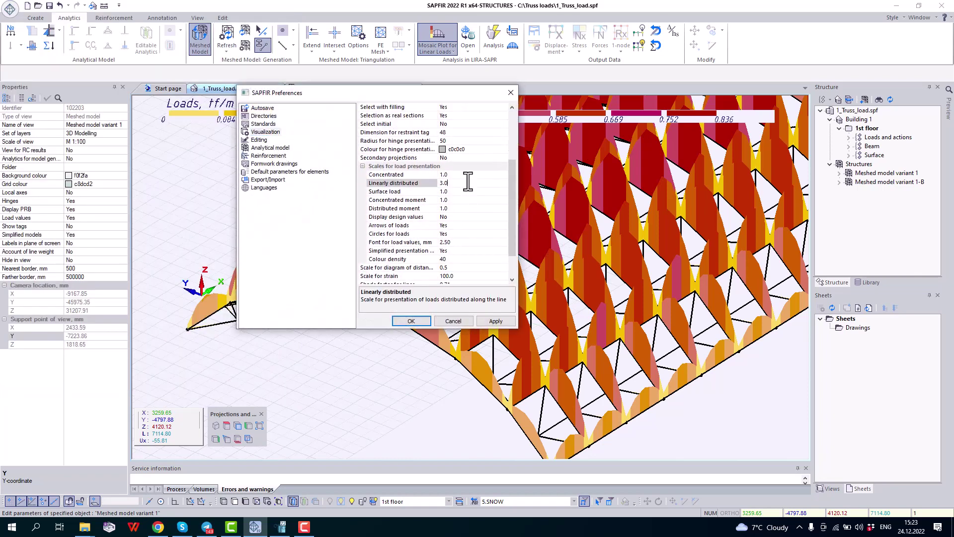
pyautogui.doubleClick(444, 183)
pyautogui.click(410, 320)
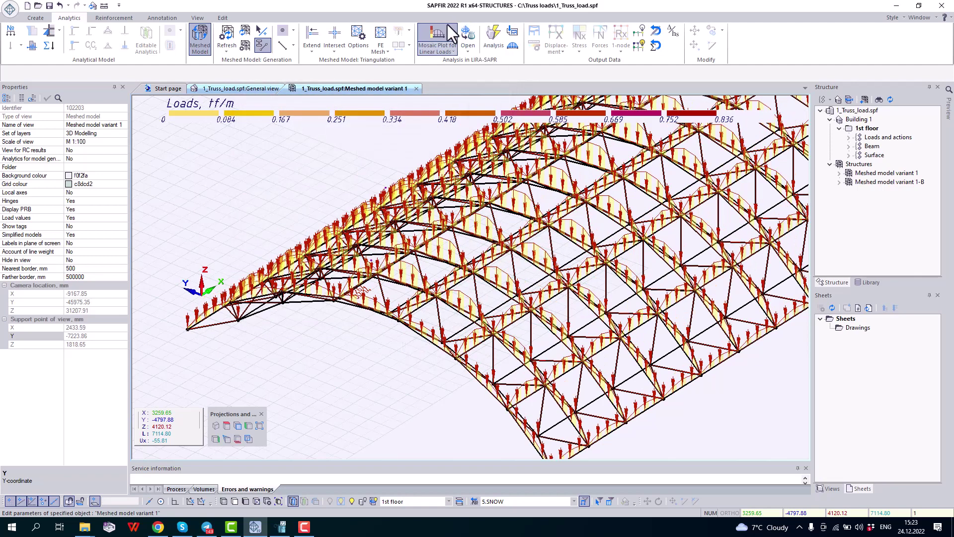
pyautogui.click(435, 34)
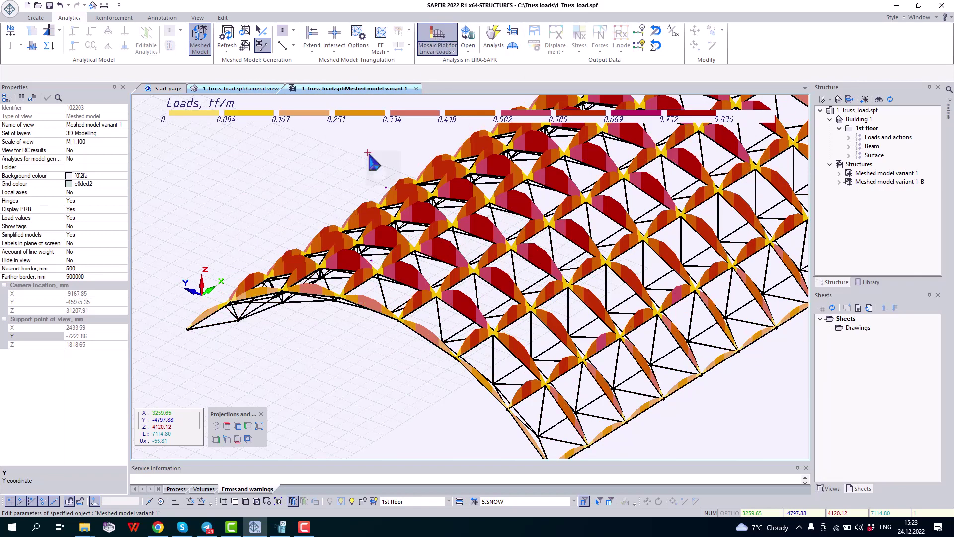
pyautogui.moveTo(405, 365); pyautogui.dragTo(339, 362, button='middle')
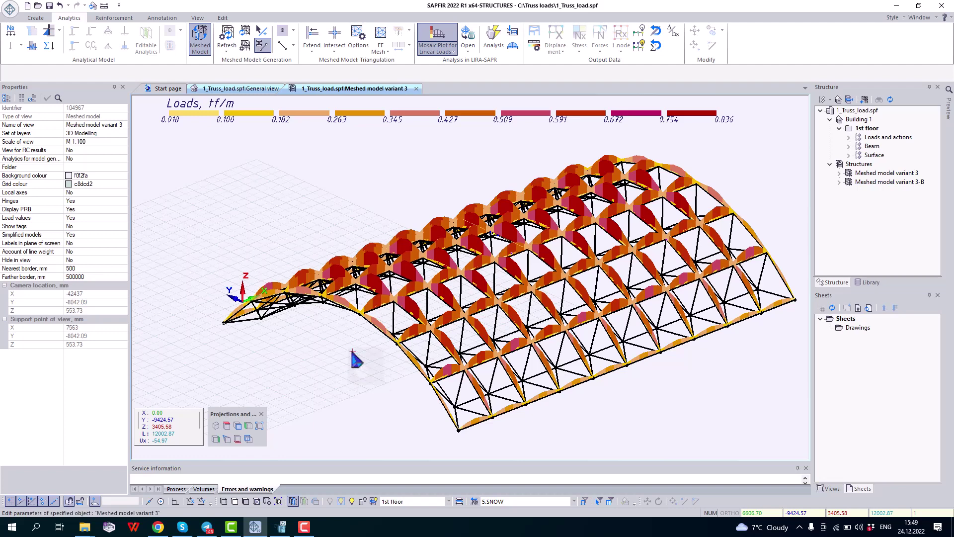
# Turn on Simplified presentation of loads in SAPFIR Preferences so snow loads show as arrows.
pyautogui.click(11, 9)
pyautogui.moveTo(72, 374)
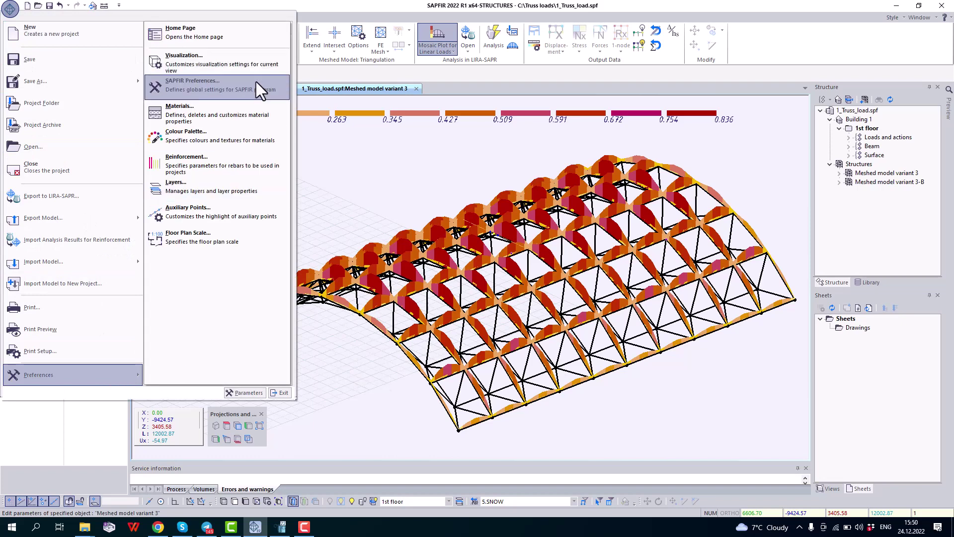
pyautogui.click(255, 81)
pyautogui.scroll(-3, 450, 203)
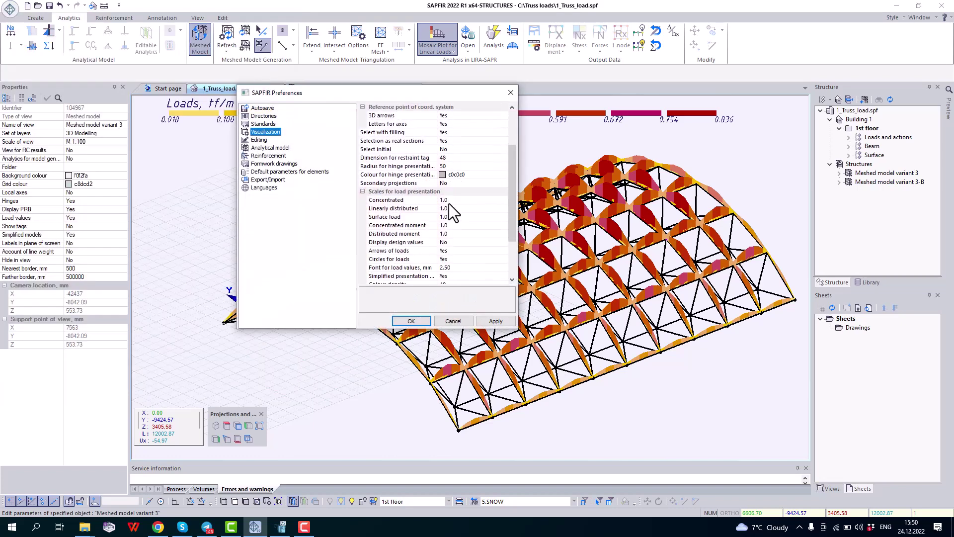
pyautogui.scroll(-2, 449, 204)
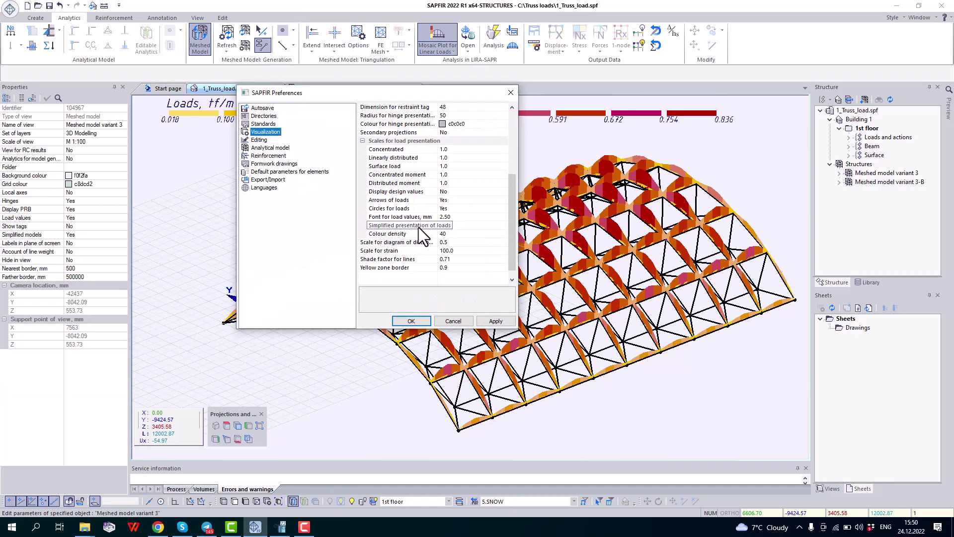
pyautogui.click(460, 227)
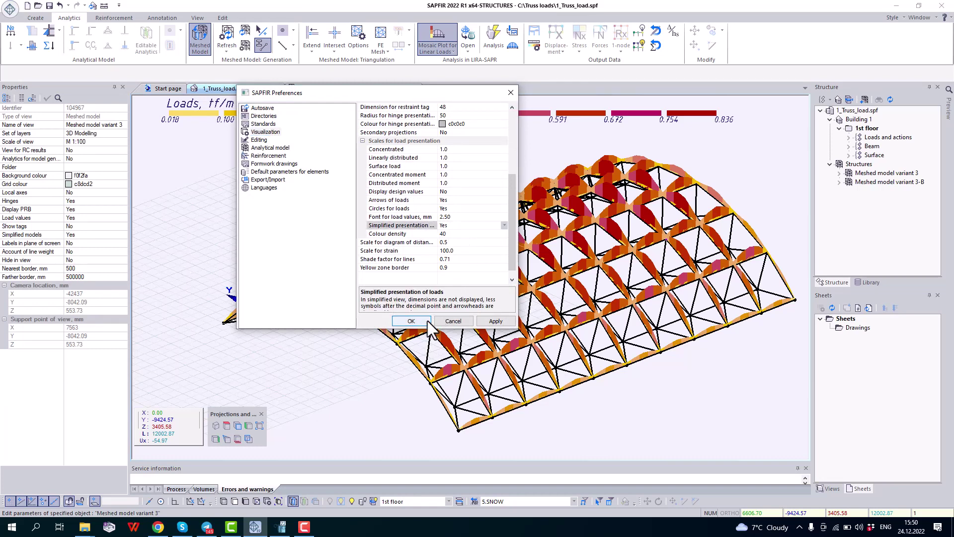
pyautogui.click(411, 321)
pyautogui.moveTo(429, 328); pyautogui.dragTo(444, 163, button='middle')
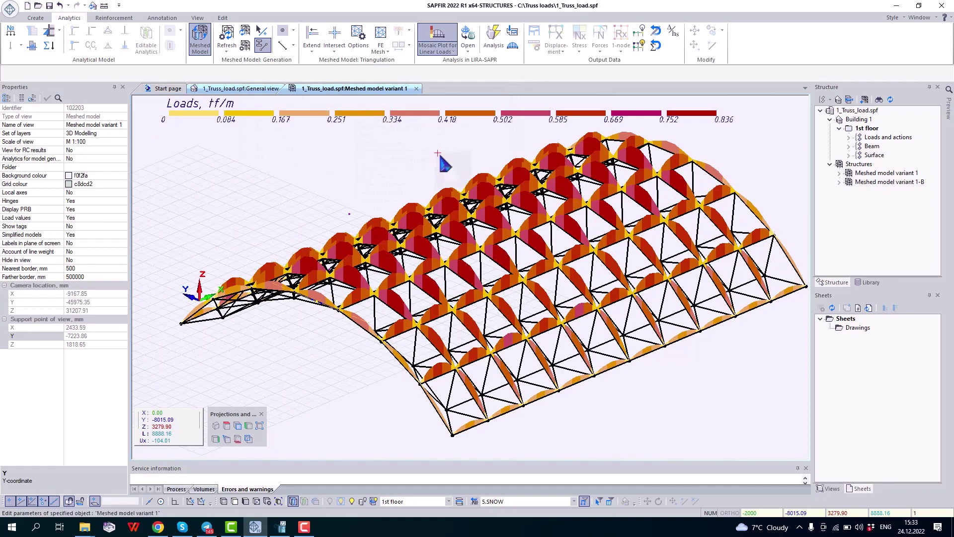
pyautogui.click(443, 38)
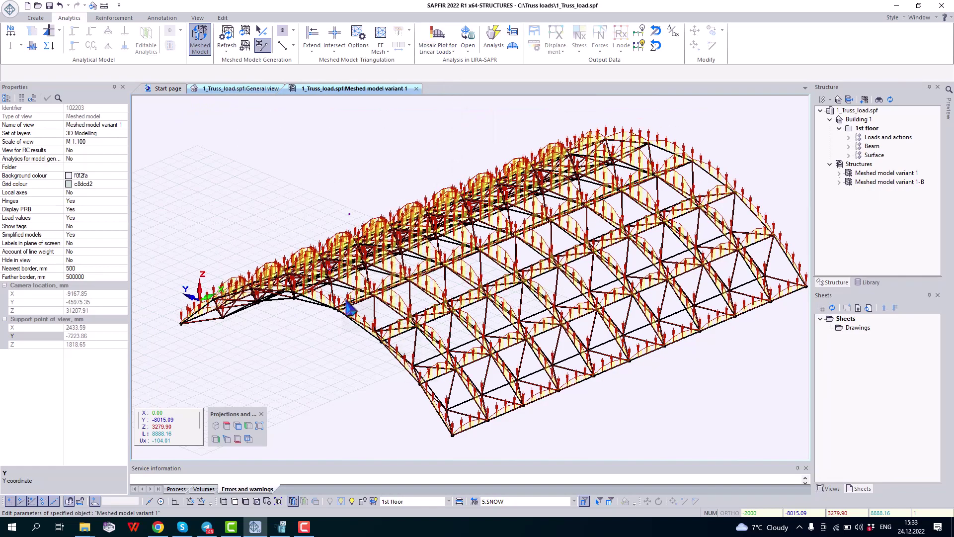
pyautogui.moveTo(347, 319); pyautogui.dragTo(369, 340, button='middle')
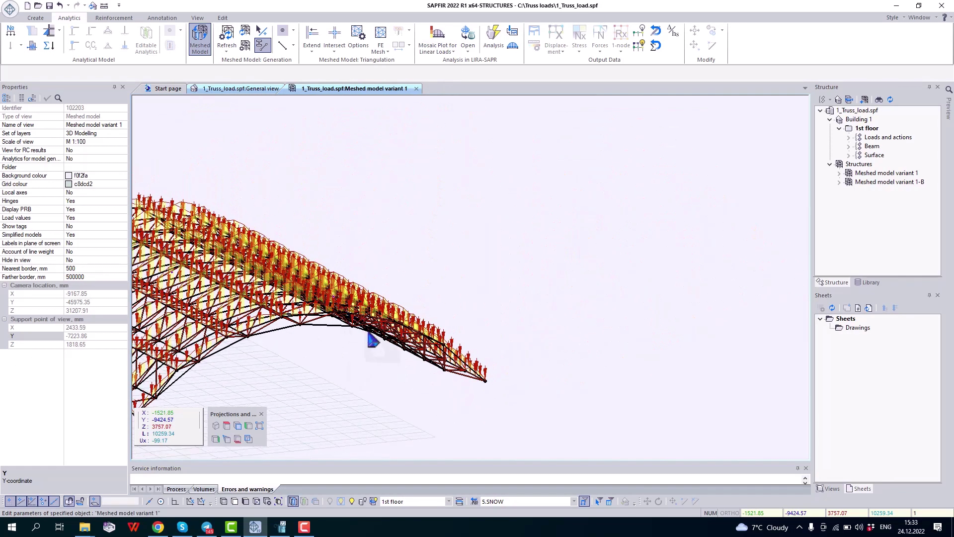
pyautogui.scroll(3, 286, 360)
pyautogui.scroll(2, 287, 359)
pyautogui.scroll(2, 298, 343)
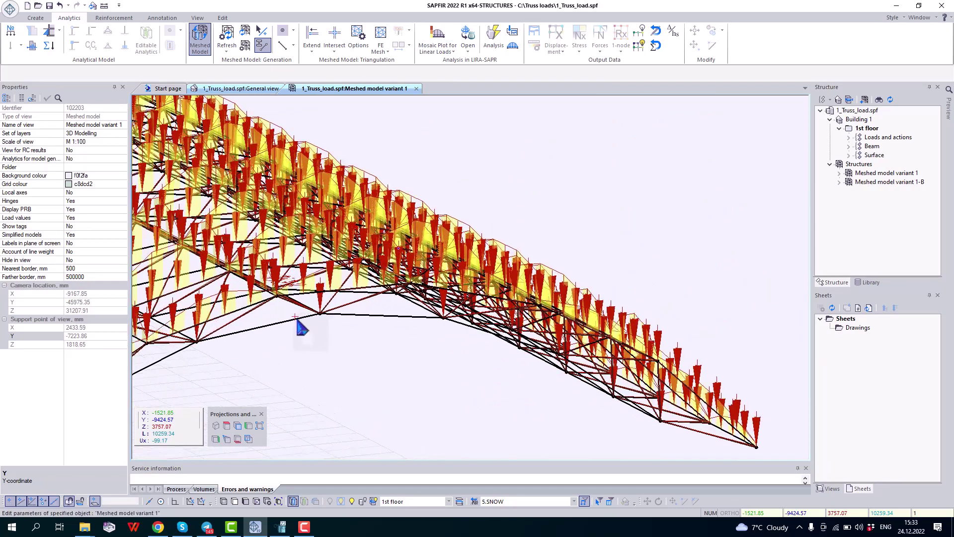
pyautogui.scroll(2, 305, 328)
pyautogui.scroll(2, 313, 320)
pyautogui.scroll(1, 313, 320)
pyautogui.moveTo(339, 328); pyautogui.dragTo(321, 330, button='middle')
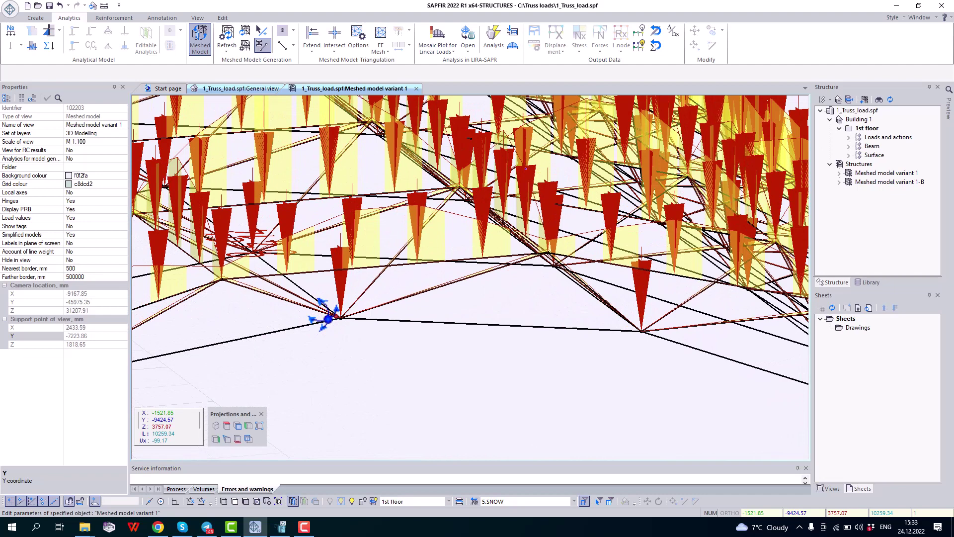
pyautogui.moveTo(321, 328); pyautogui.dragTo(342, 321, button='right')
pyautogui.click(360, 341)
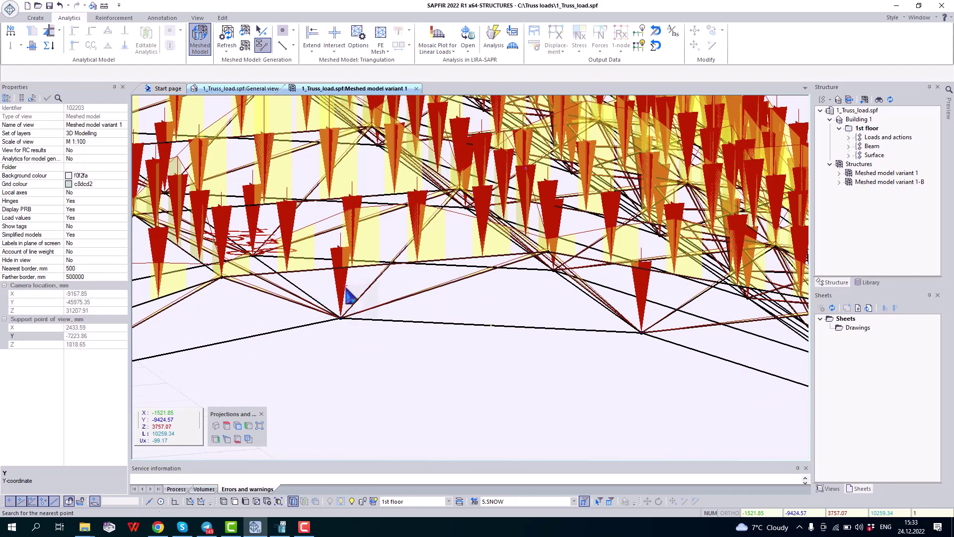
pyautogui.click(345, 304)
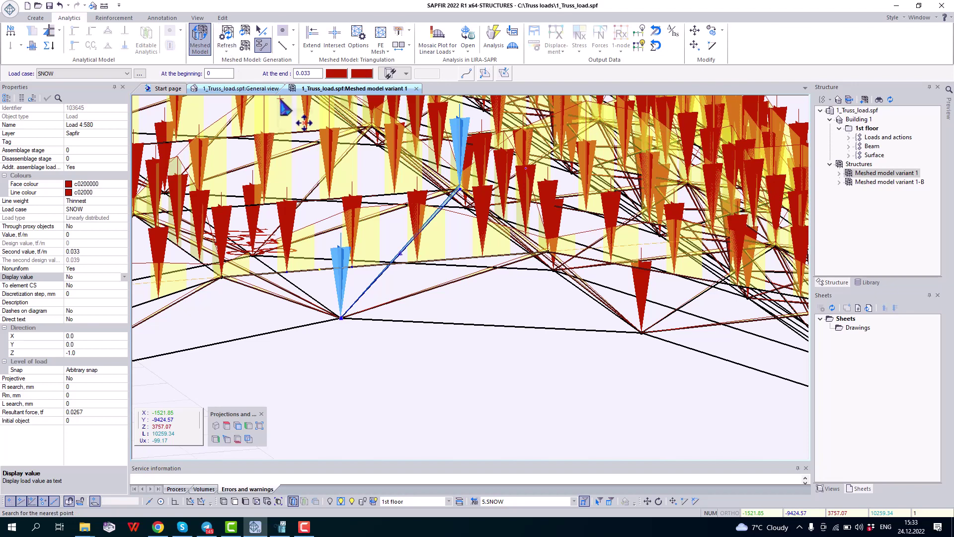
pyautogui.click(307, 73)
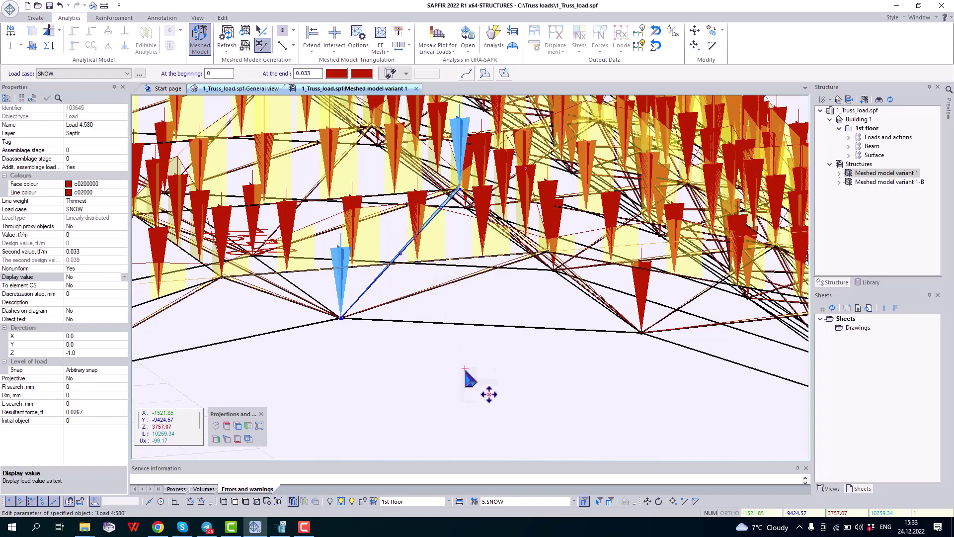
pyautogui.moveTo(477, 387); pyautogui.dragTo(462, 366, button='middle')
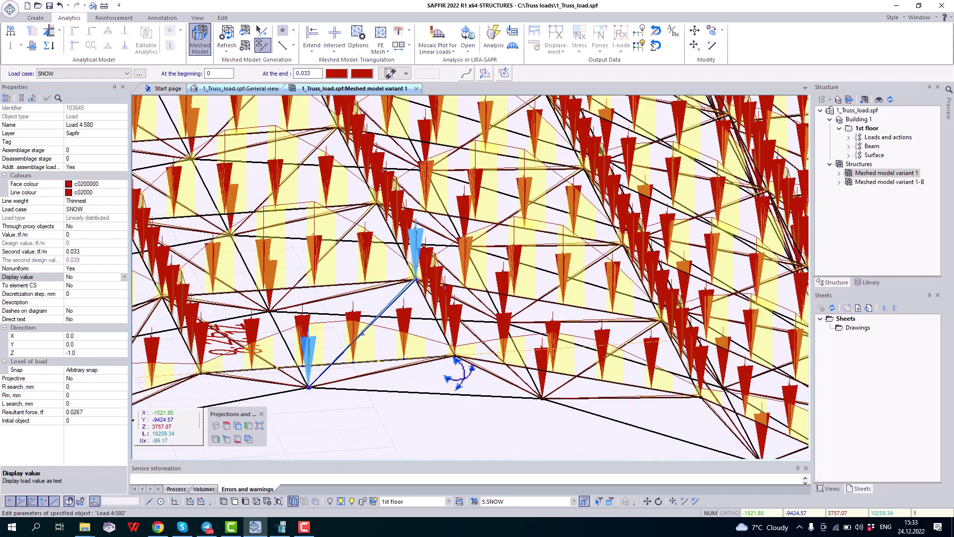
pyautogui.rightClick(458, 369)
pyautogui.click(451, 384)
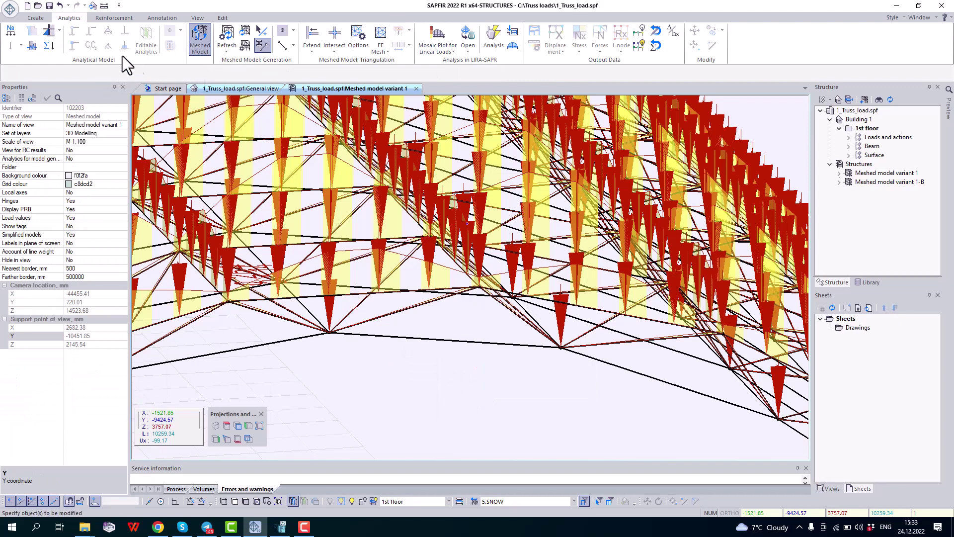
# Return to the General view of the roof model and orbit it to a lower angle.
pyautogui.click(35, 17)
pyautogui.click(237, 88)
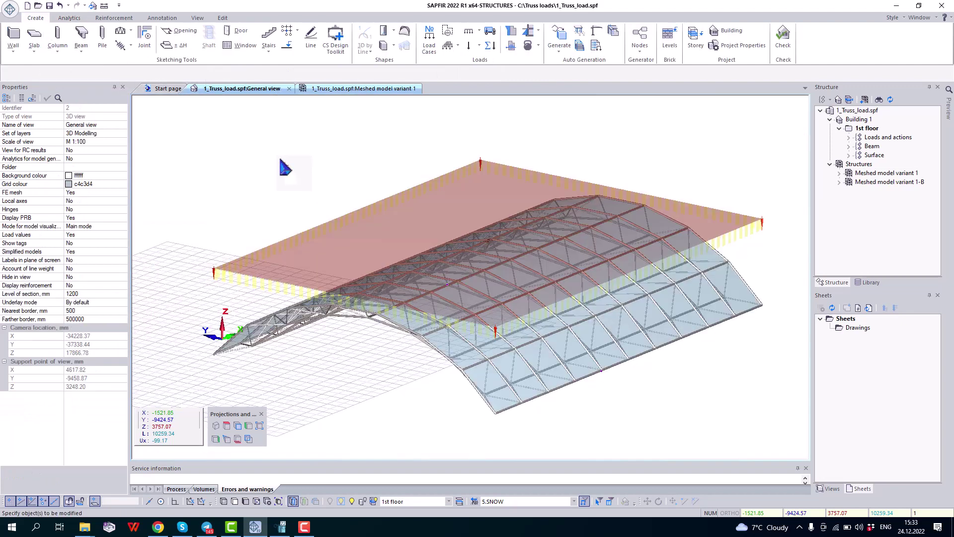
pyautogui.moveTo(334, 250); pyautogui.dragTo(362, 219, button='middle')
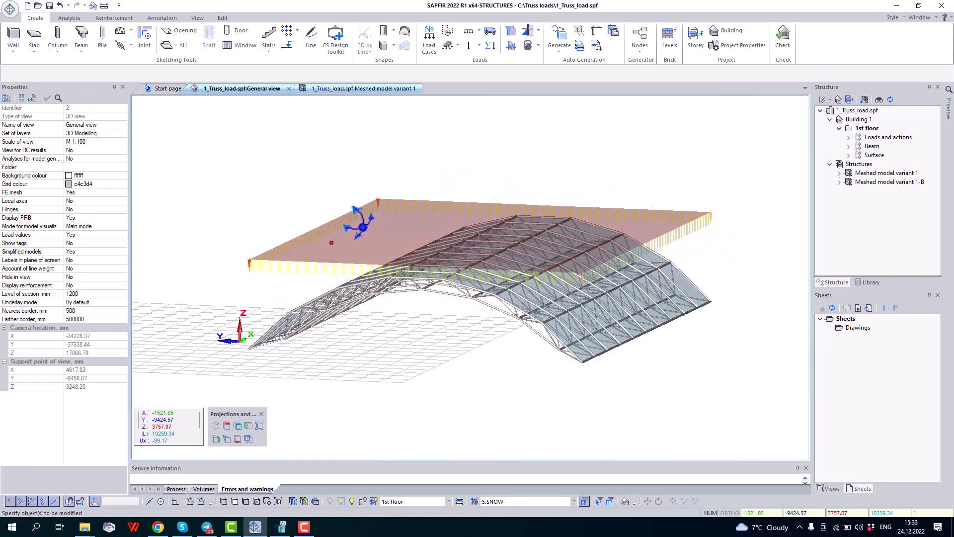
pyautogui.click(362, 223)
pyautogui.rightClick(362, 213)
pyautogui.click(416, 166)
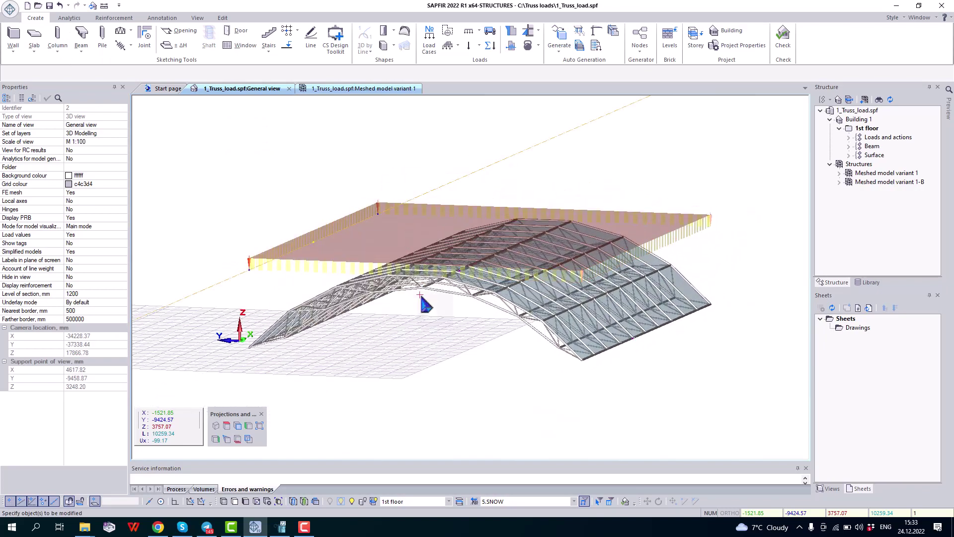
# Show the model in front elevation, with the snow slab above the truss.
pyautogui.moveTo(422, 303); pyautogui.dragTo(429, 306, button='right')
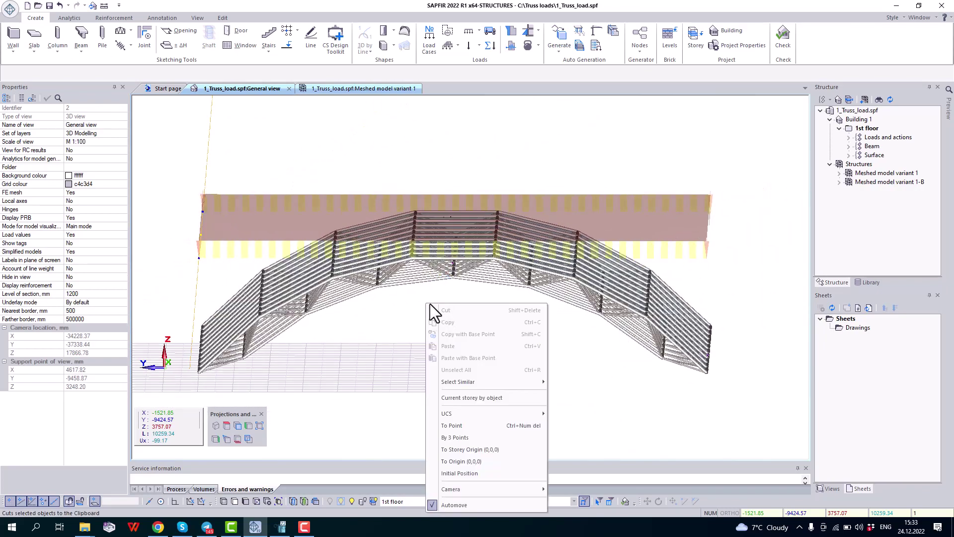
pyautogui.click(445, 313)
pyautogui.scroll(-1, 452, 320)
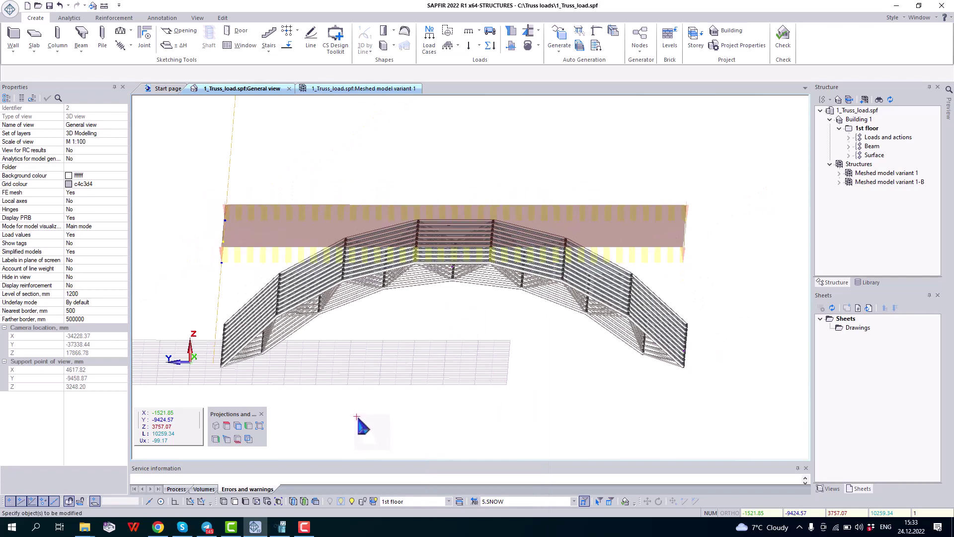
pyautogui.click(248, 425)
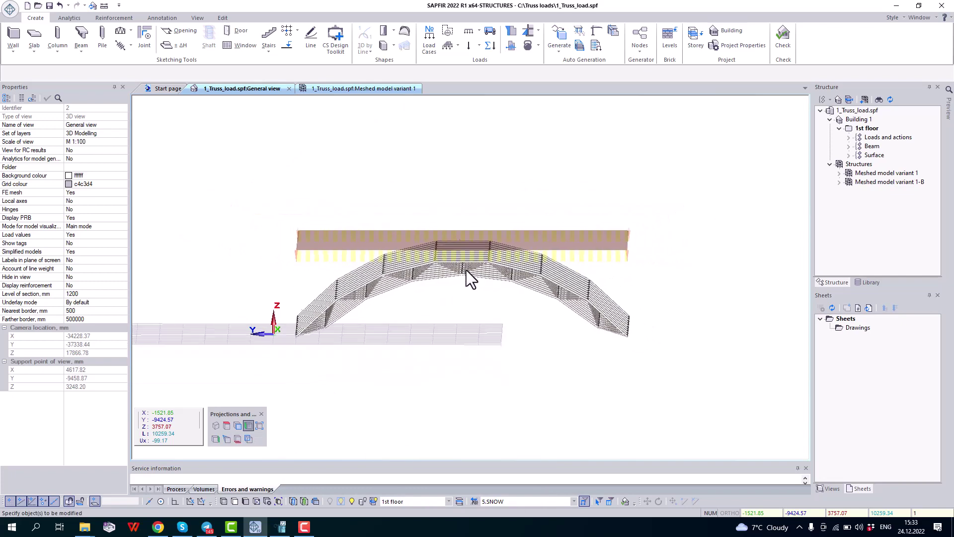
pyautogui.scroll(1, 567, 284)
pyautogui.scroll(1, 596, 276)
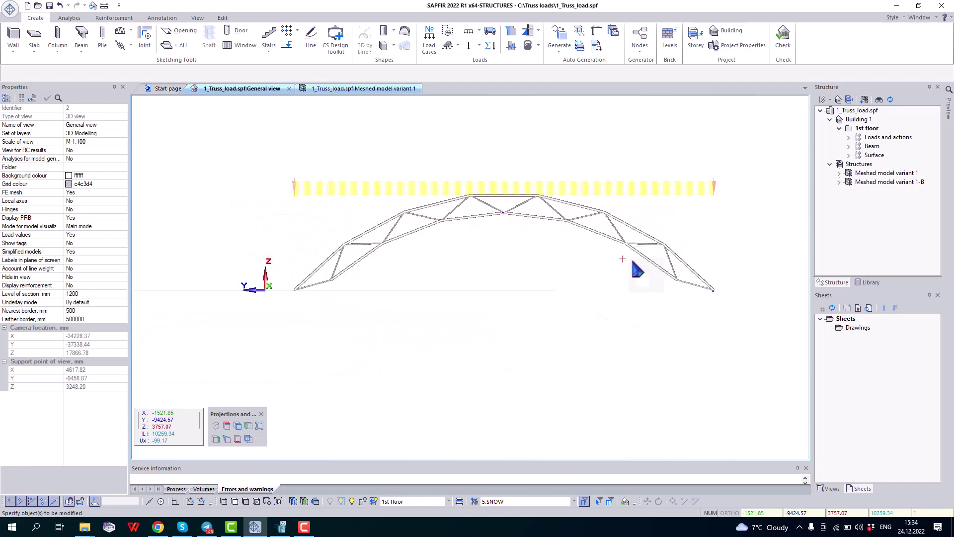
pyautogui.scroll(1, 635, 270)
# Select the truss bottom chords and all the diagonals.
pyautogui.moveTo(675, 287); pyautogui.dragTo(704, 320)
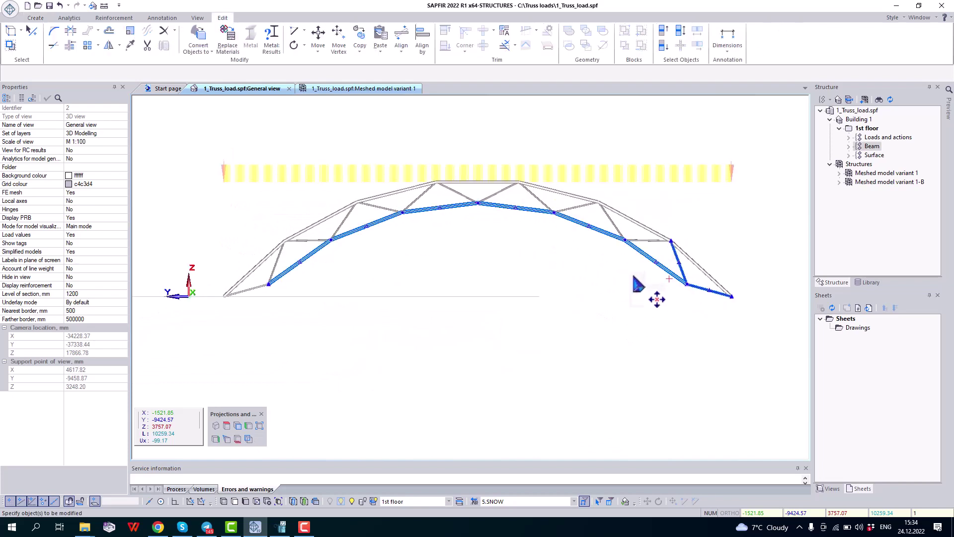
pyautogui.moveTo(615, 235); pyautogui.dragTo(646, 265)
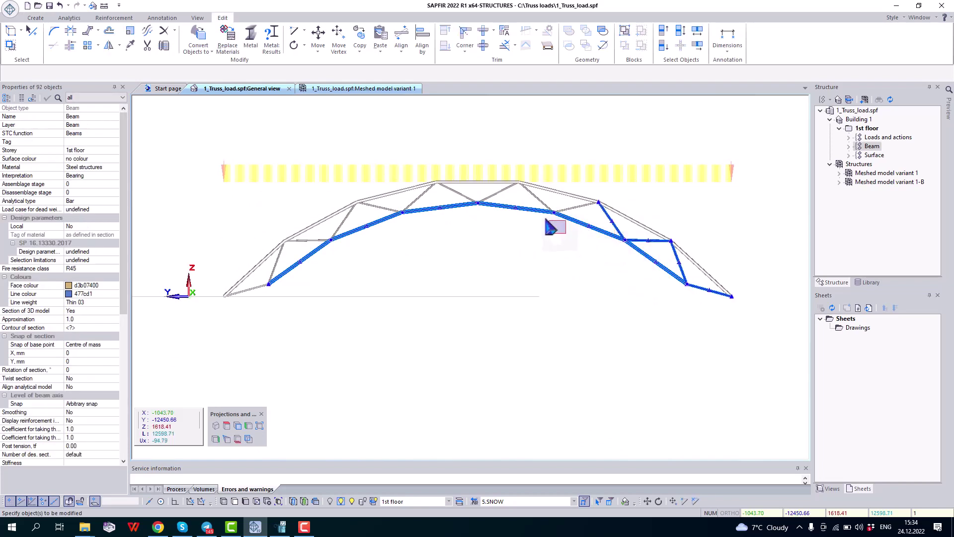
pyautogui.moveTo(551, 228); pyautogui.dragTo(566, 213)
pyautogui.moveTo(485, 223); pyautogui.dragTo(463, 201)
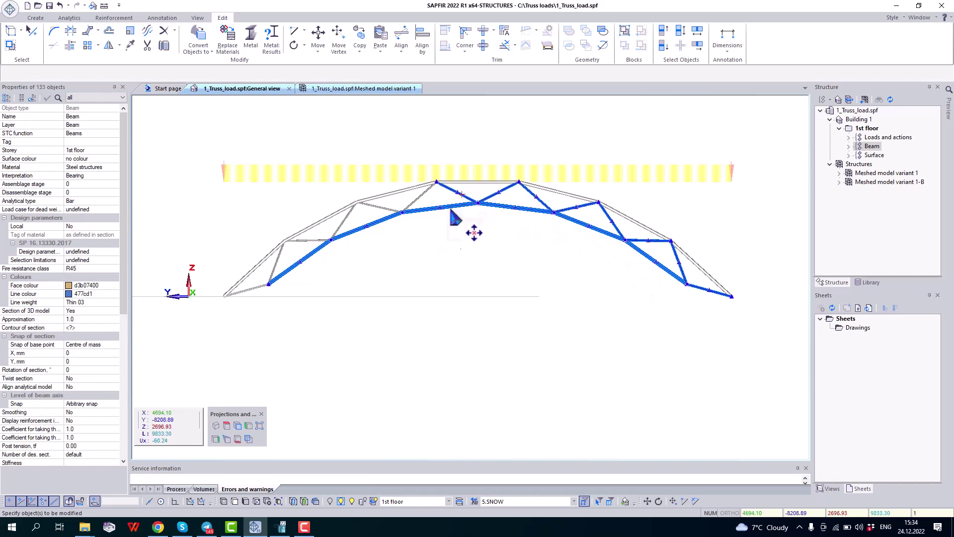
pyautogui.moveTo(417, 224); pyautogui.dragTo(395, 206)
pyautogui.moveTo(350, 239)
pyautogui.mouseDown()
pyautogui.moveTo(332, 246)
pyautogui.moveTo(298, 231)
pyautogui.mouseUp()
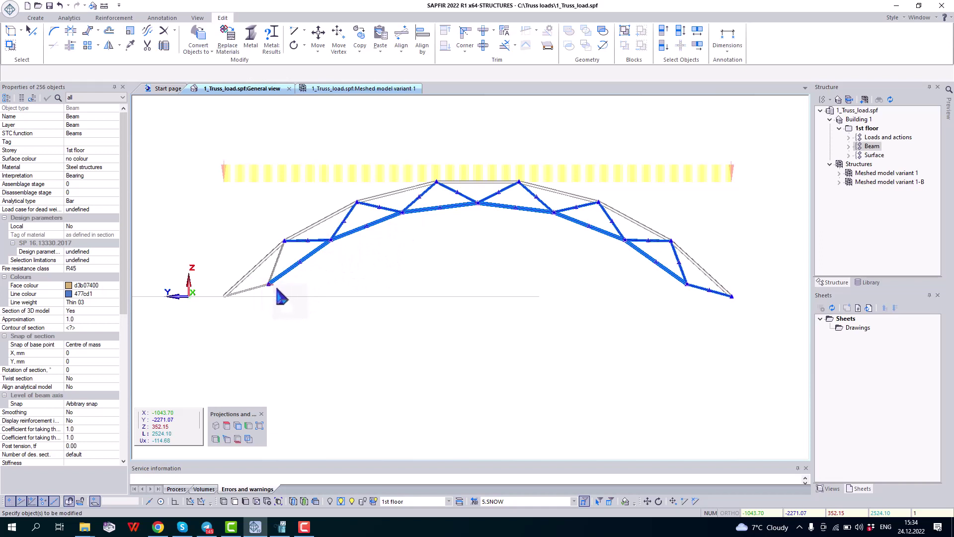
pyautogui.moveTo(269, 286)
pyautogui.mouseDown()
pyautogui.moveTo(276, 292)
pyautogui.moveTo(223, 295)
pyautogui.mouseUp()
pyautogui.scroll(-1, 80, 326)
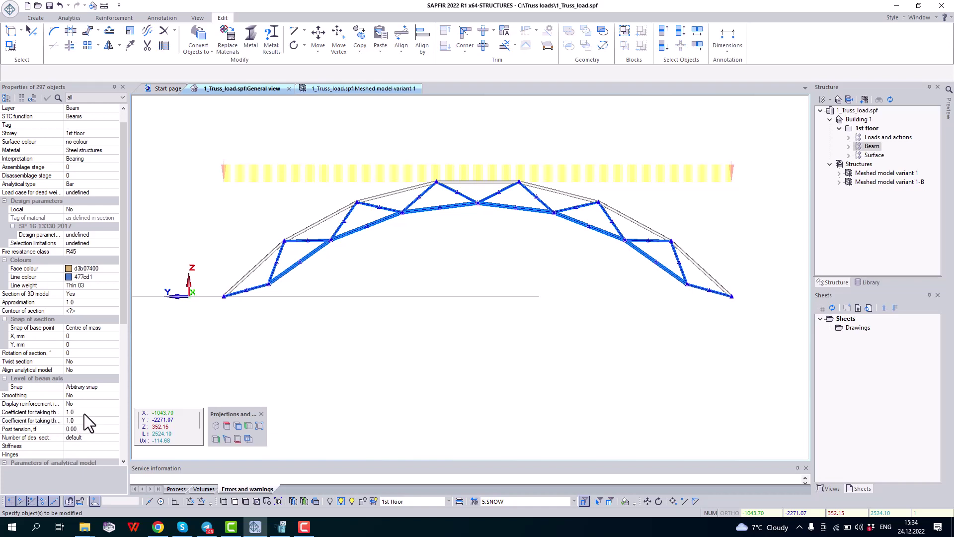
# Set the beams' vertical and horizontal load coefficients to 0.0 and apply.
pyautogui.click(84, 413)
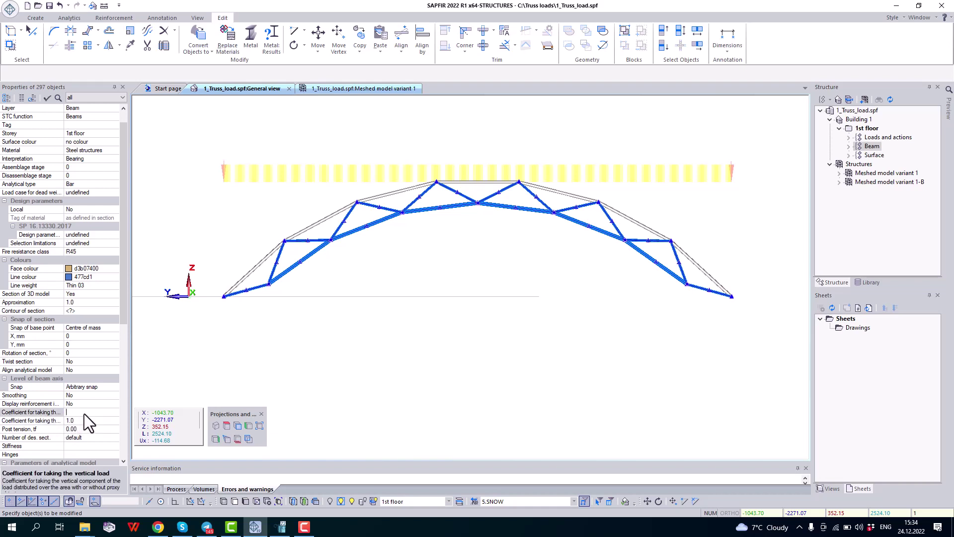
pyautogui.write('0')
pyautogui.click(86, 420)
pyautogui.press('BackSpace')
pyautogui.write('0')
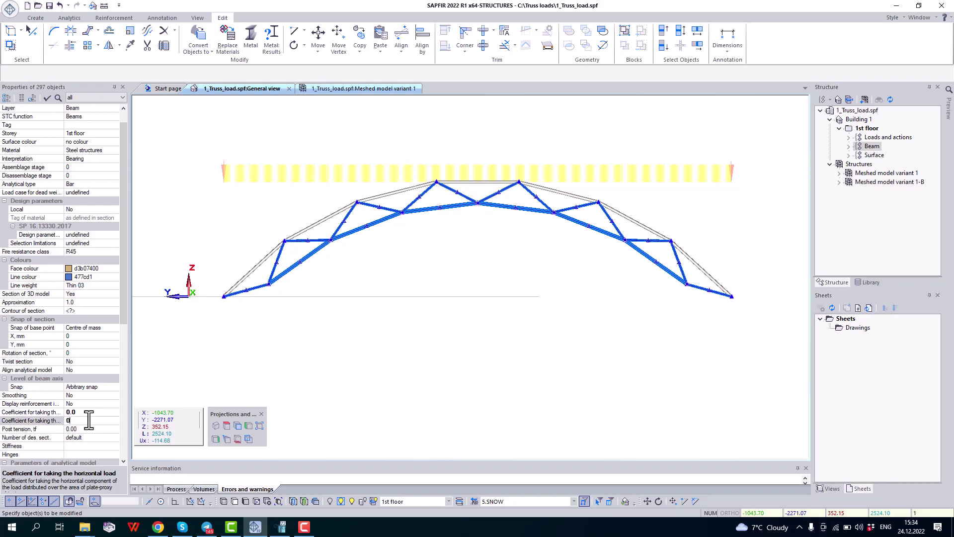
pyautogui.click(46, 99)
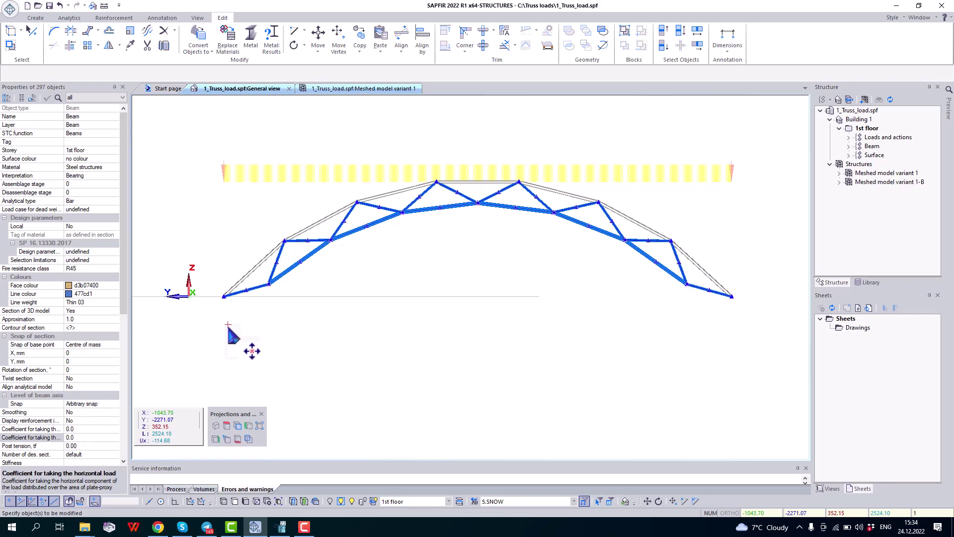
# Generate Meshed model variant 3, keeping the previous model and distributing loads through proxy objects.
pyautogui.click(421, 331)
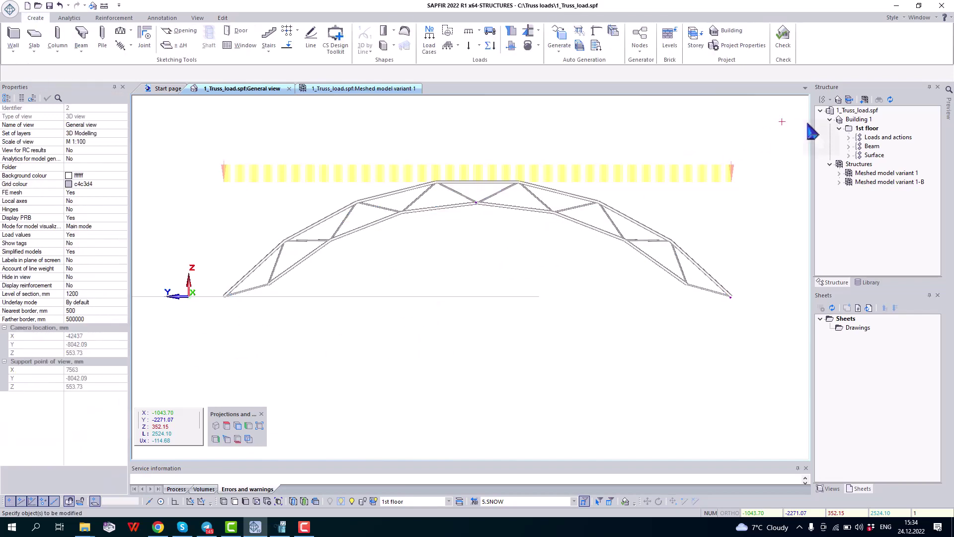
pyautogui.click(863, 101)
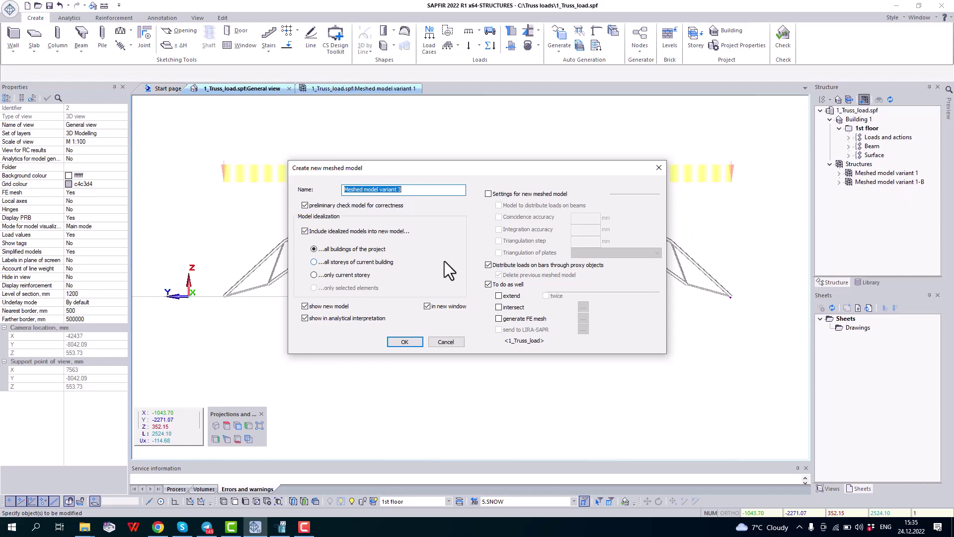
pyautogui.click(488, 265)
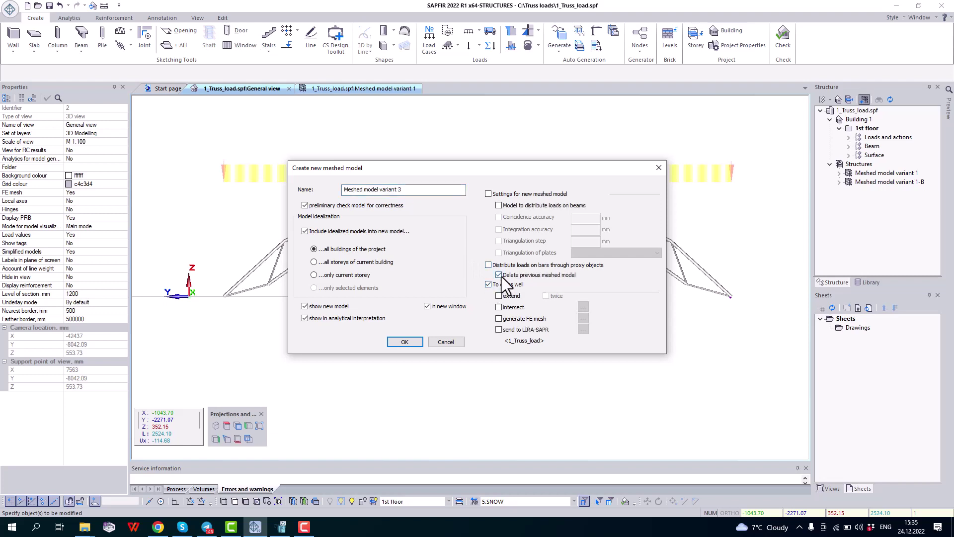
pyautogui.click(502, 276)
pyautogui.click(489, 264)
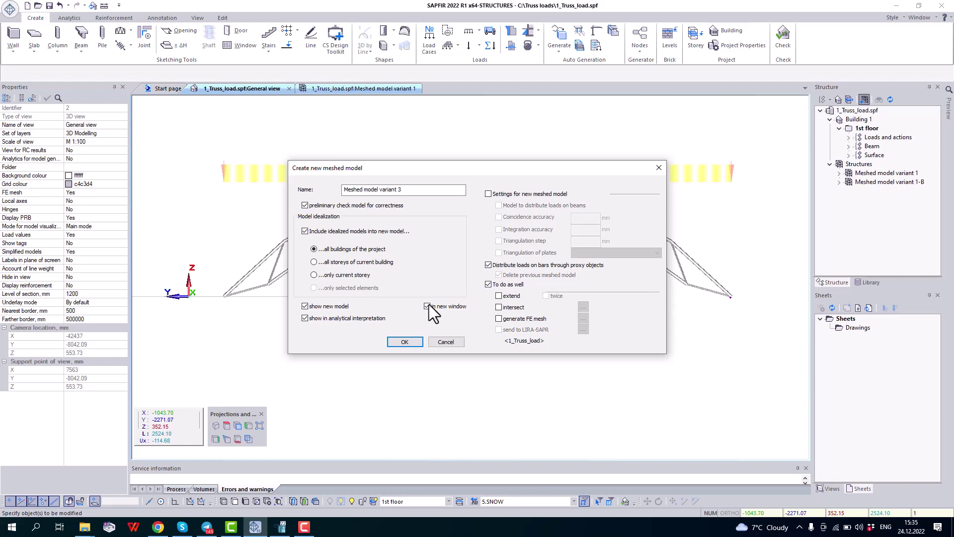
pyautogui.click(404, 344)
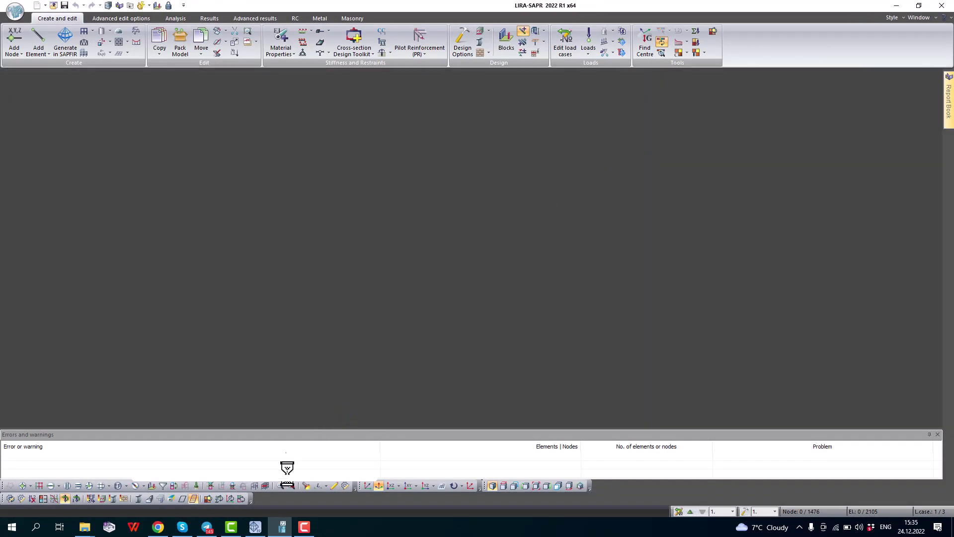
# Switch back to SAPFIR and orbit Meshed model variant 3 to an oblique 3D view.
pyautogui.click(255, 527)
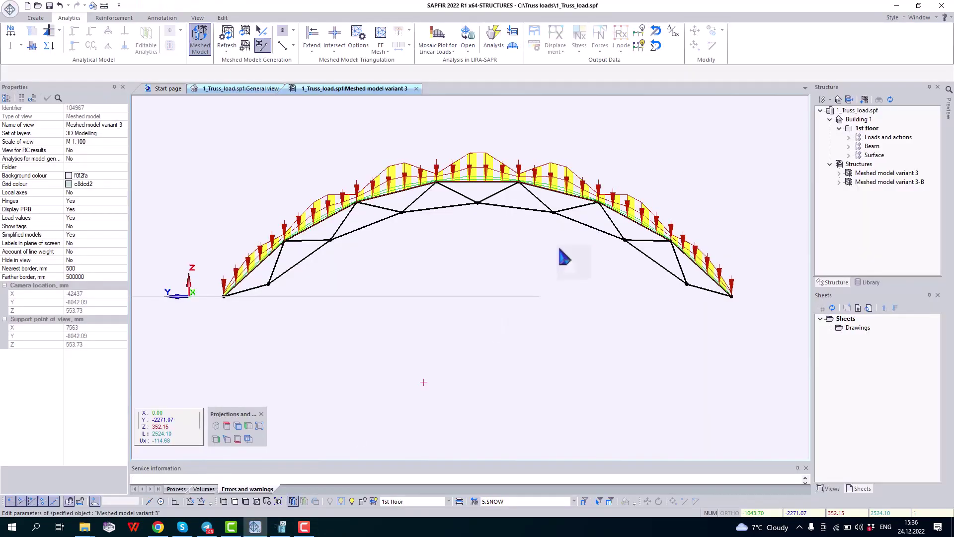
pyautogui.scroll(2, 467, 200)
pyautogui.scroll(1, 469, 199)
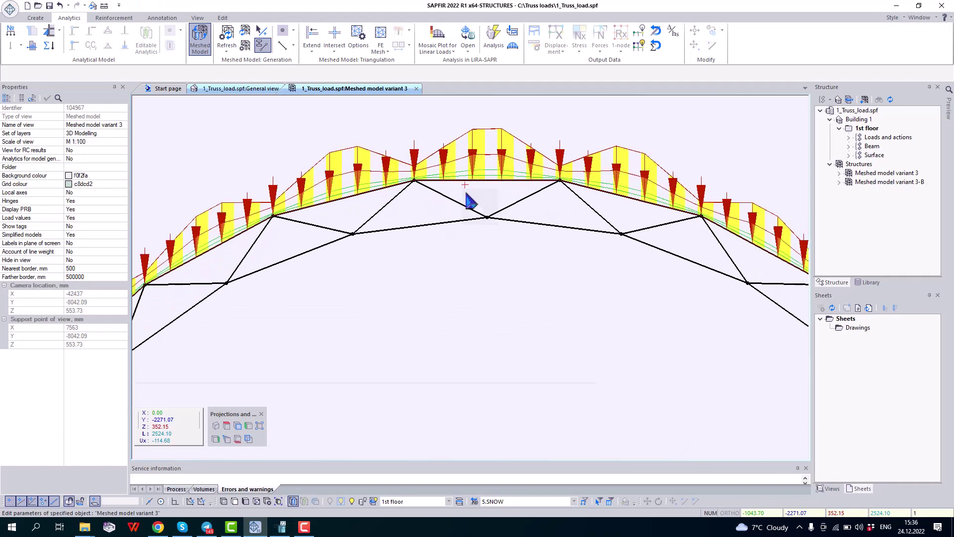
pyautogui.scroll(2, 468, 200)
pyautogui.scroll(1, 488, 239)
pyautogui.scroll(2, 488, 239)
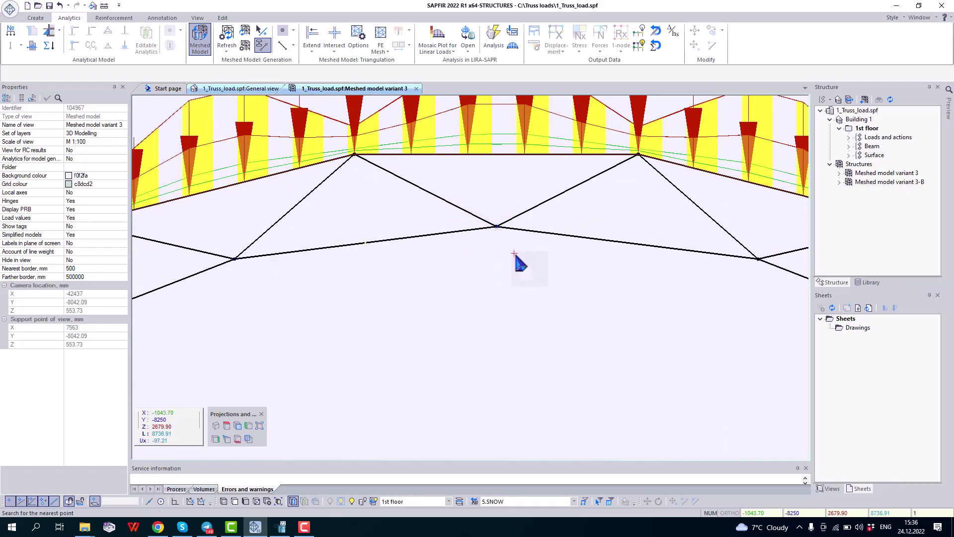
pyautogui.scroll(-2, 471, 256)
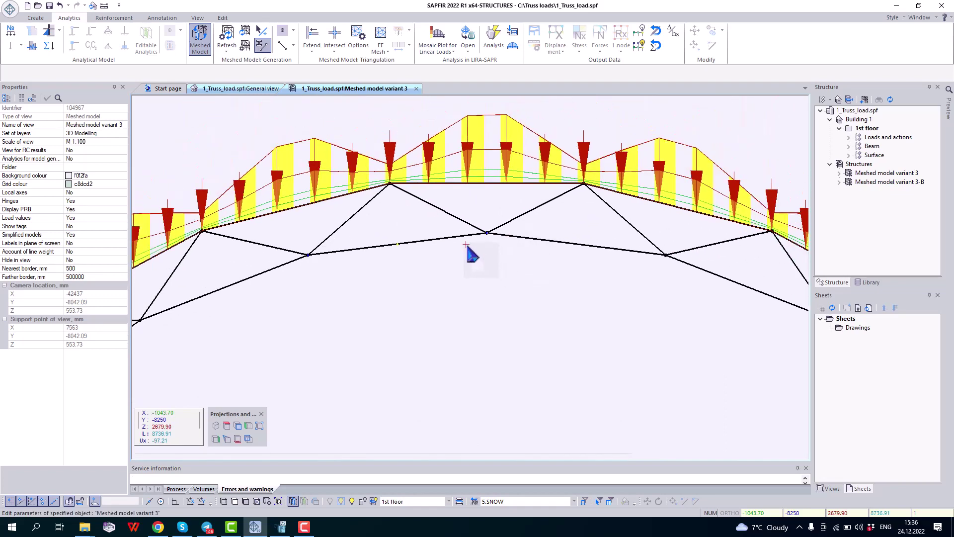
pyautogui.scroll(-2, 472, 256)
pyautogui.scroll(-2, 472, 255)
pyautogui.scroll(-1, 471, 255)
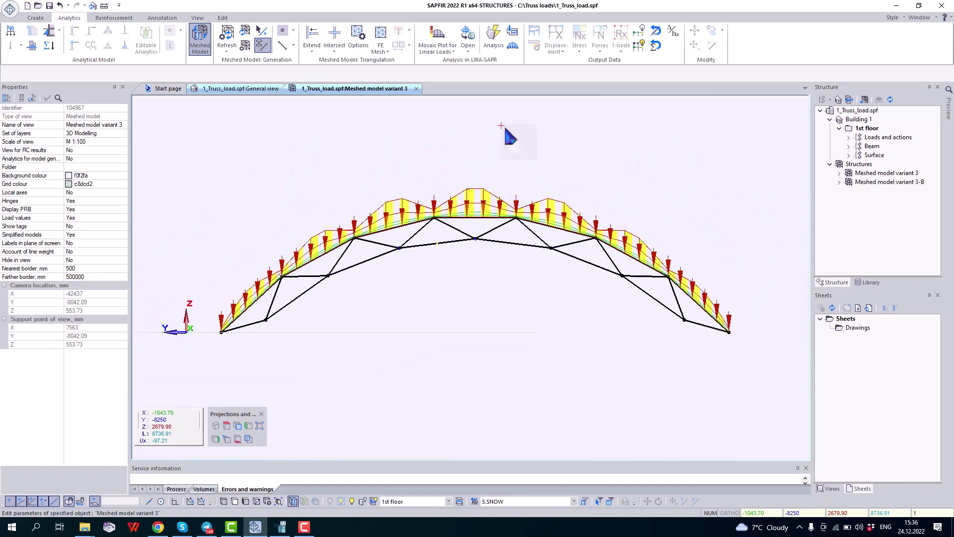
pyautogui.moveTo(501, 126)
pyautogui.mouseDown(button='right')
pyautogui.moveTo(506, 138)
pyautogui.moveTo(567, 138)
pyautogui.moveTo(529, 168)
pyautogui.mouseUp(button='right')
pyautogui.click(516, 152)
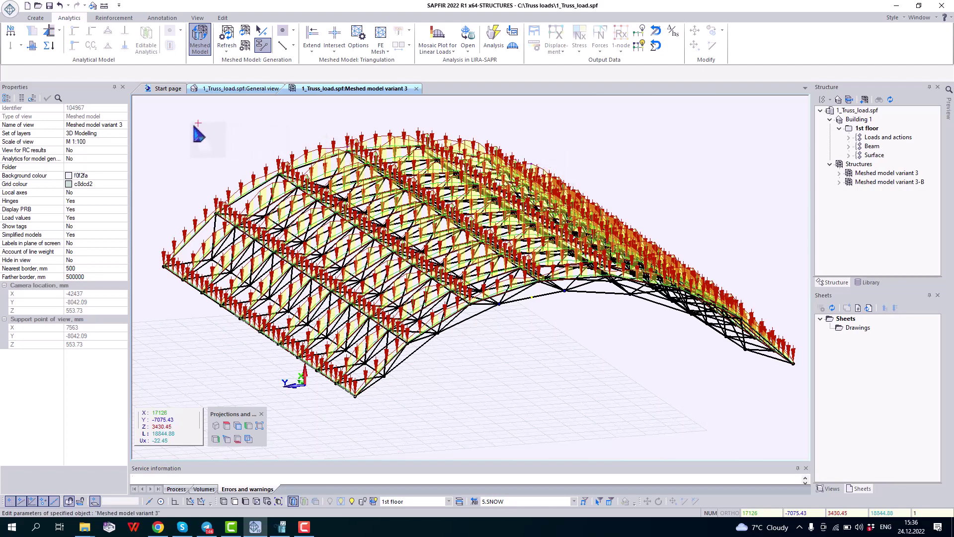
pyautogui.click(51, 46)
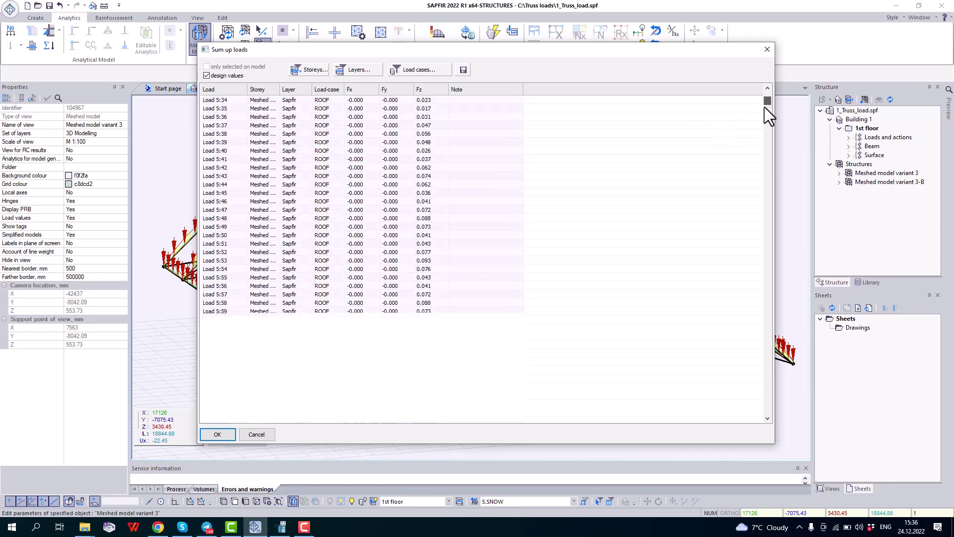
pyautogui.moveTo(768, 102); pyautogui.dragTo(765, 417)
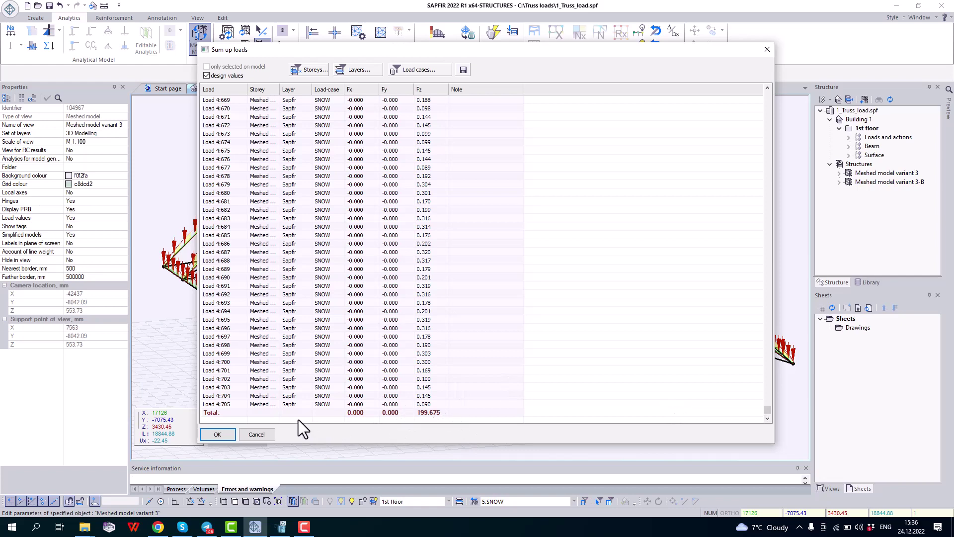
pyautogui.click(216, 435)
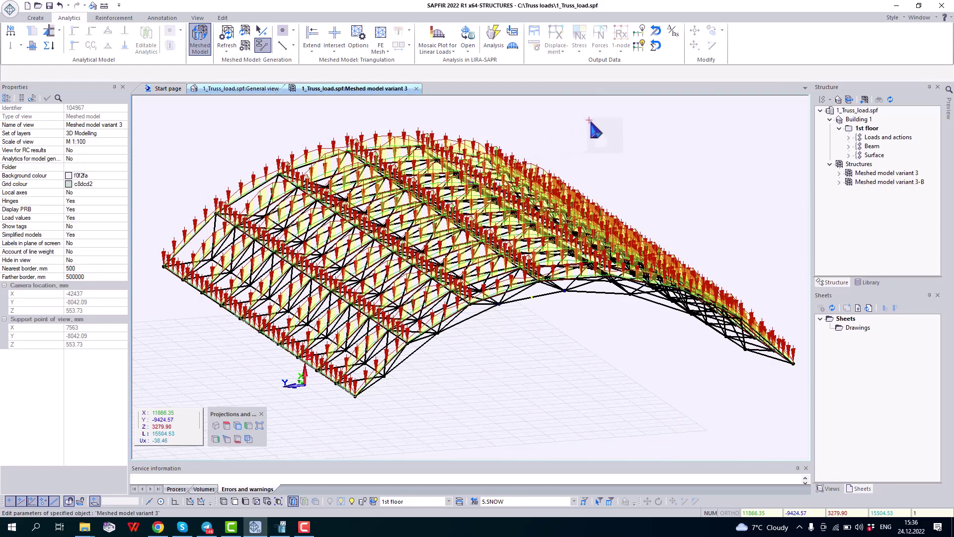
pyautogui.scroll(-1, 595, 132)
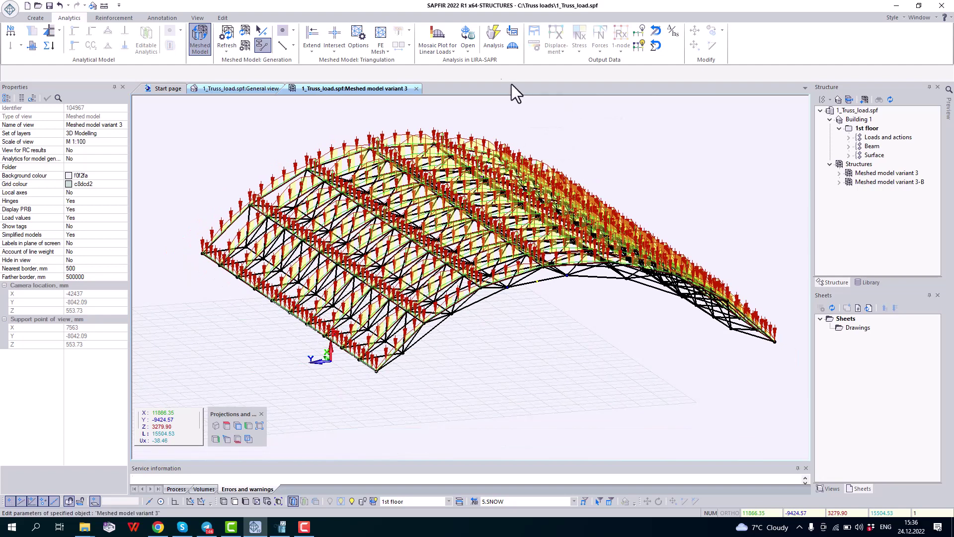
# Export the meshed model and open it in LIRA-SAPR as '1_Truss_load'.
pyautogui.click(473, 37)
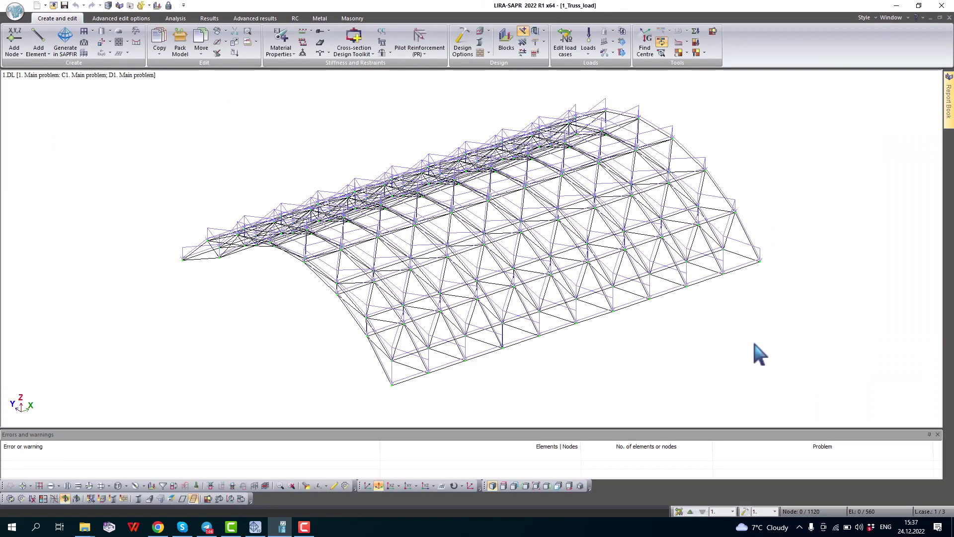
# Show the P(q) Global Z linear-load mosaic for 3.SNOW, then for 2.ROOF.
pyautogui.click(733, 509)
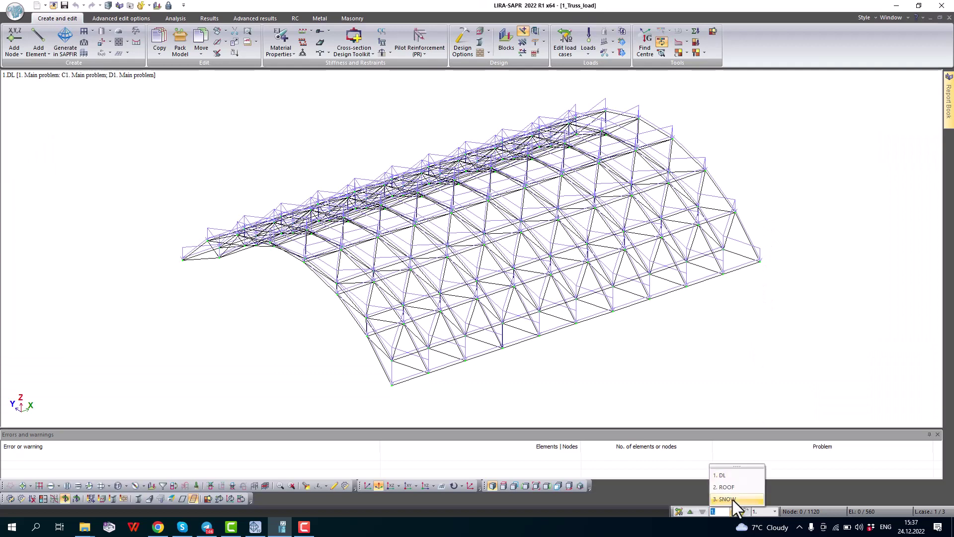
pyautogui.click(733, 500)
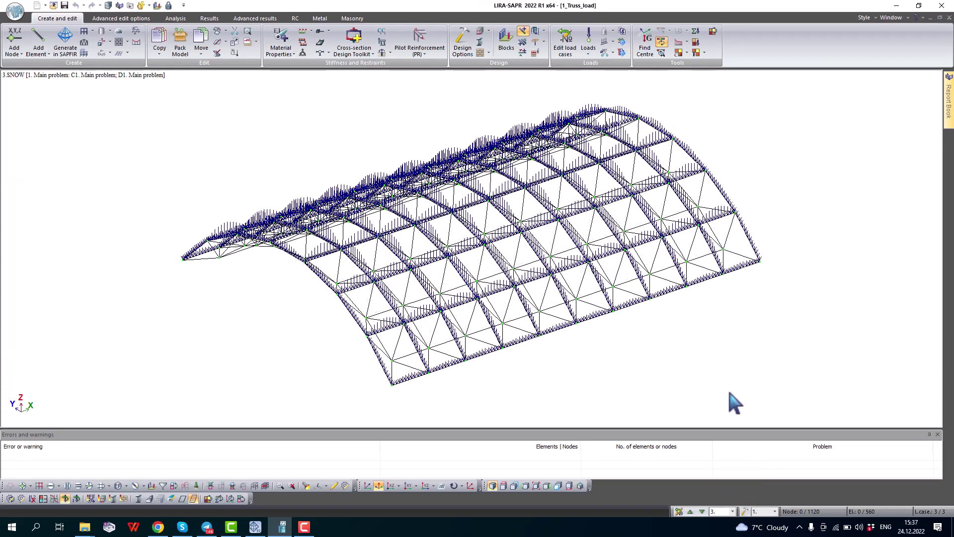
pyautogui.click(695, 42)
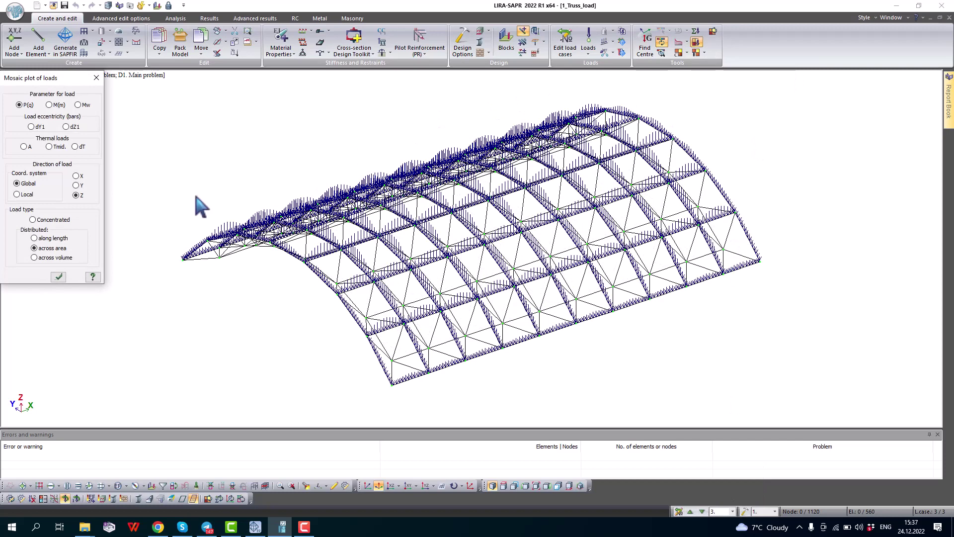
pyautogui.click(59, 276)
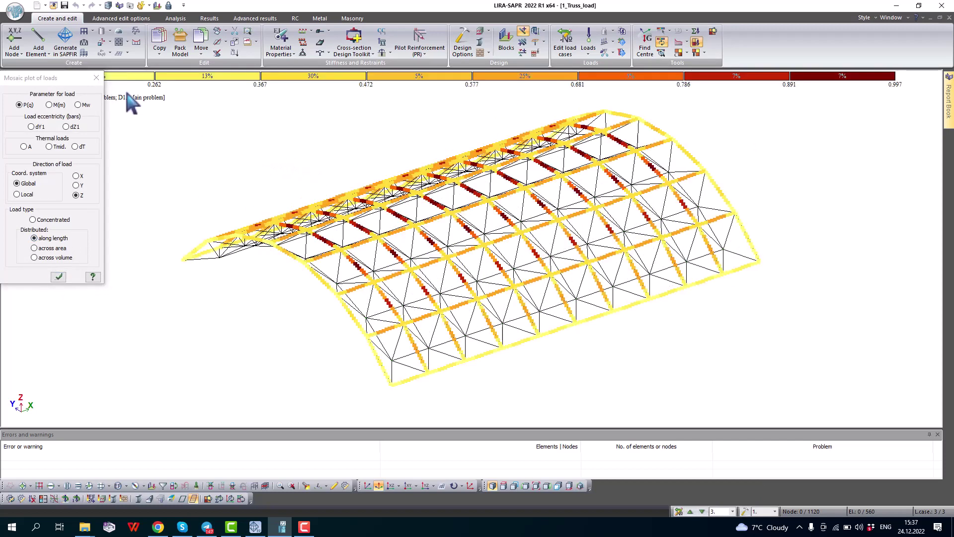
pyautogui.moveTo(45, 78); pyautogui.dragTo(82, 147)
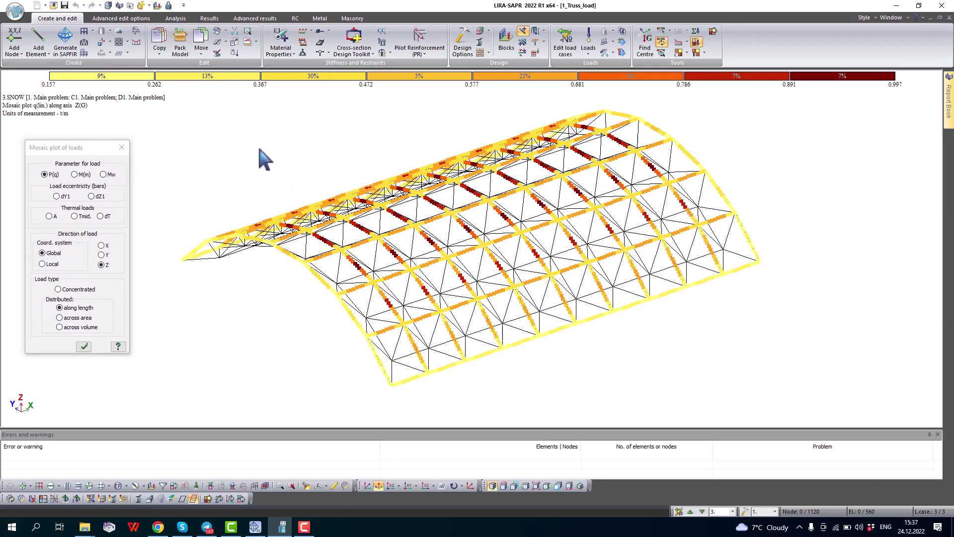
pyautogui.click(733, 511)
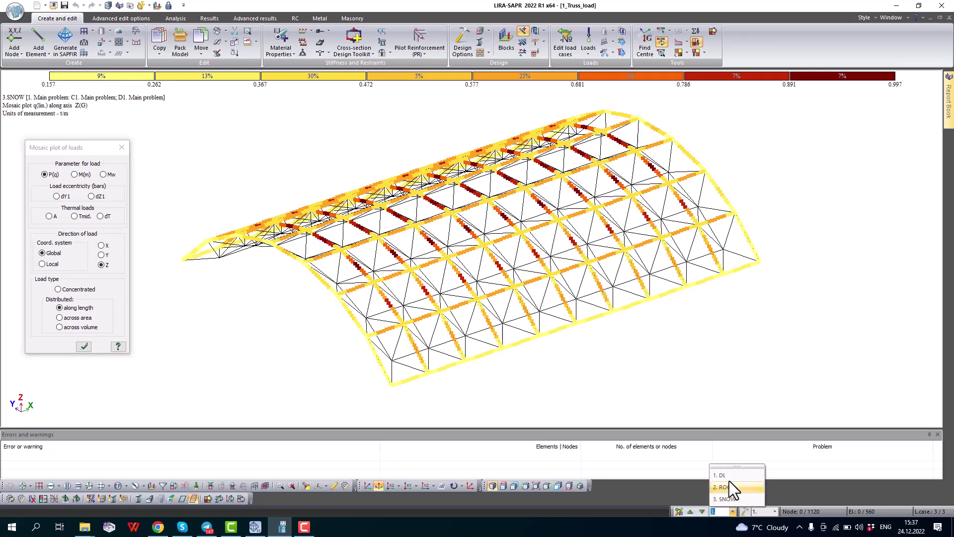
pyautogui.click(729, 487)
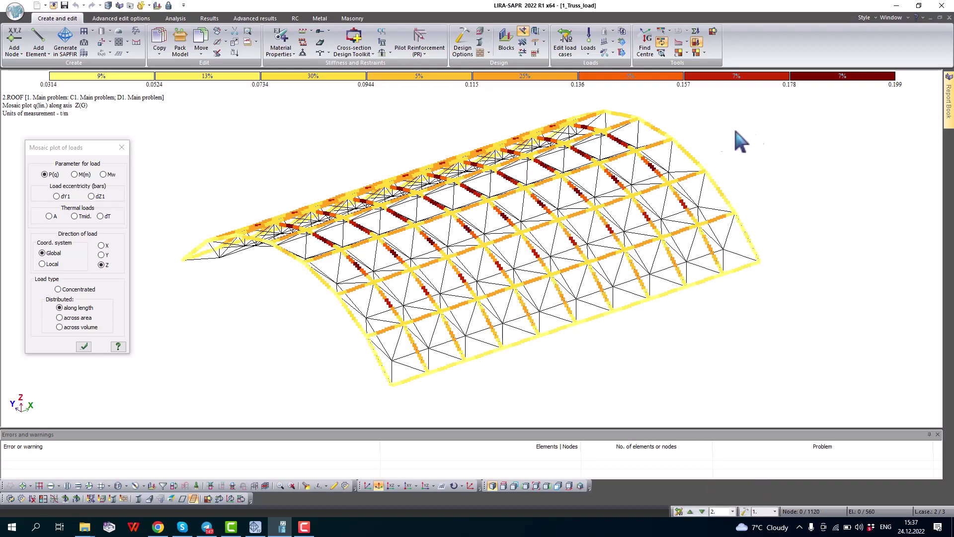